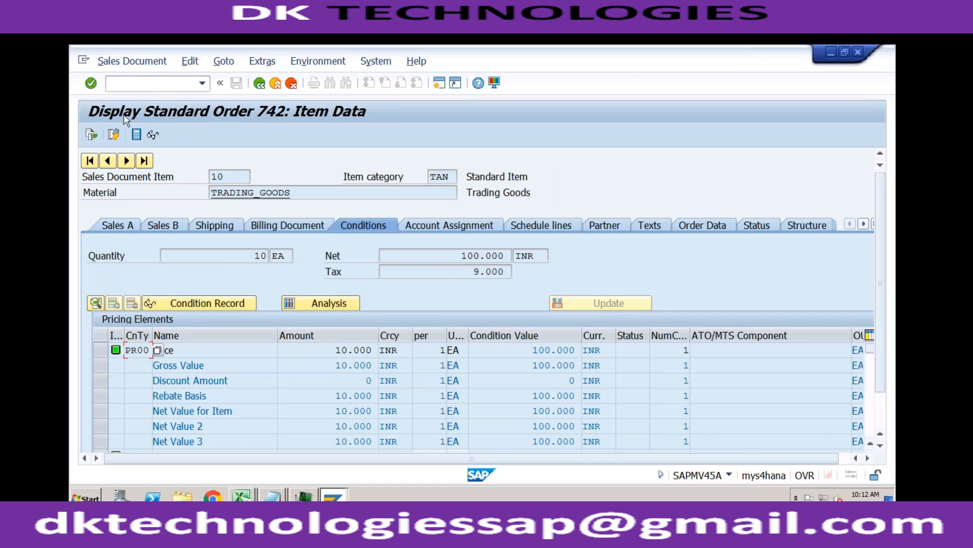
{"action": "left_click", "coordinate": [129, 83]}
{"action": "type", "text": "/nva01"}
{"action": "key", "text": "Return"}
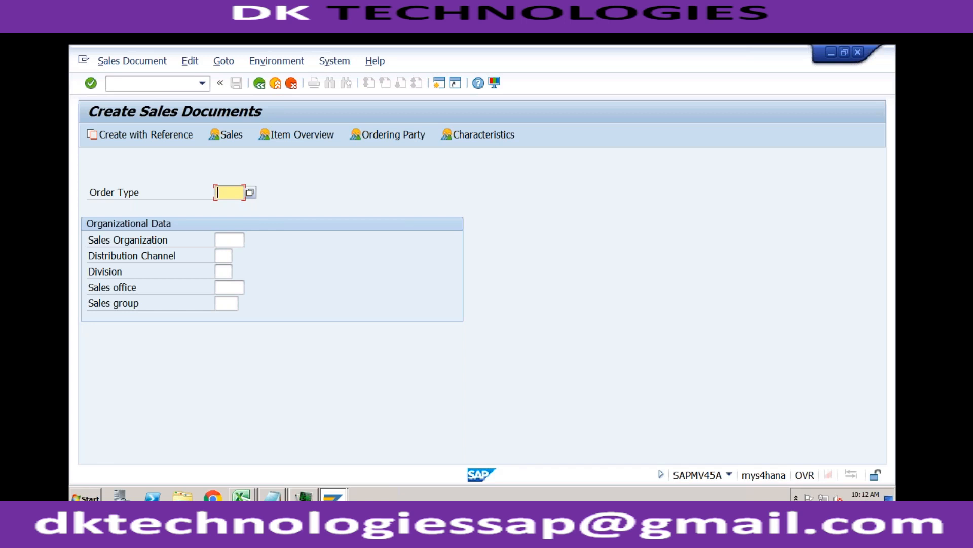
Run transaction SPRO and display the SAP Reference IMG.
{"action": "left_click", "coordinate": [190, 84]}
{"action": "type", "text": "/nspro"}
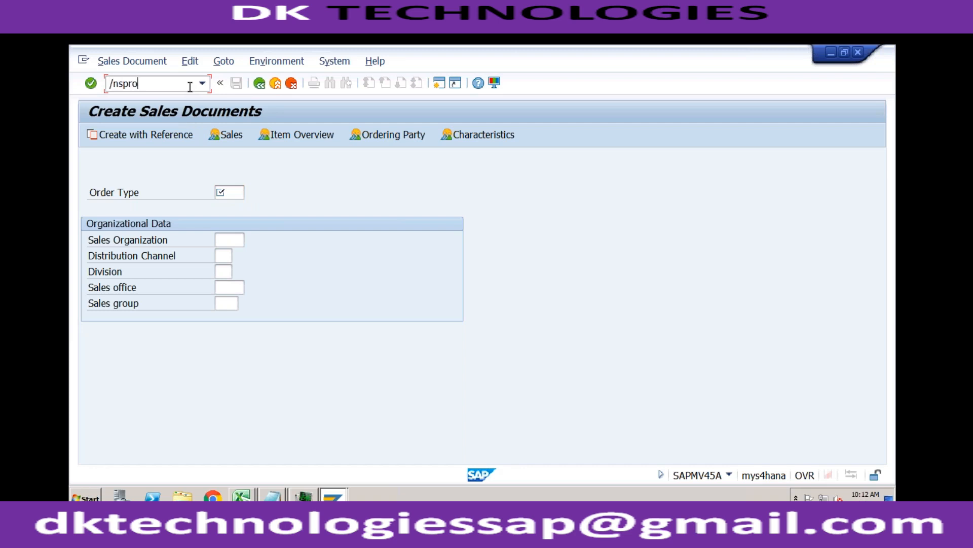
{"action": "key", "text": "Return"}
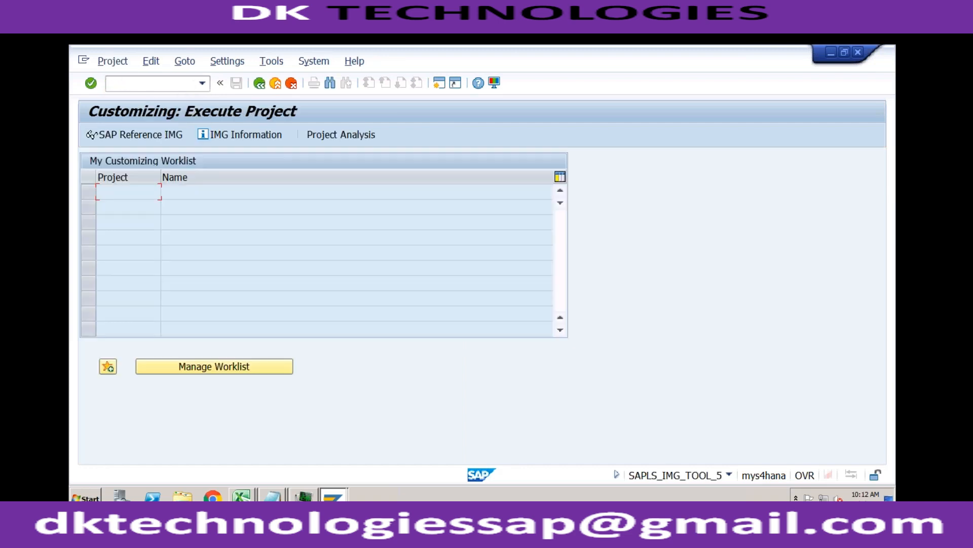
{"action": "left_click", "coordinate": [129, 137]}
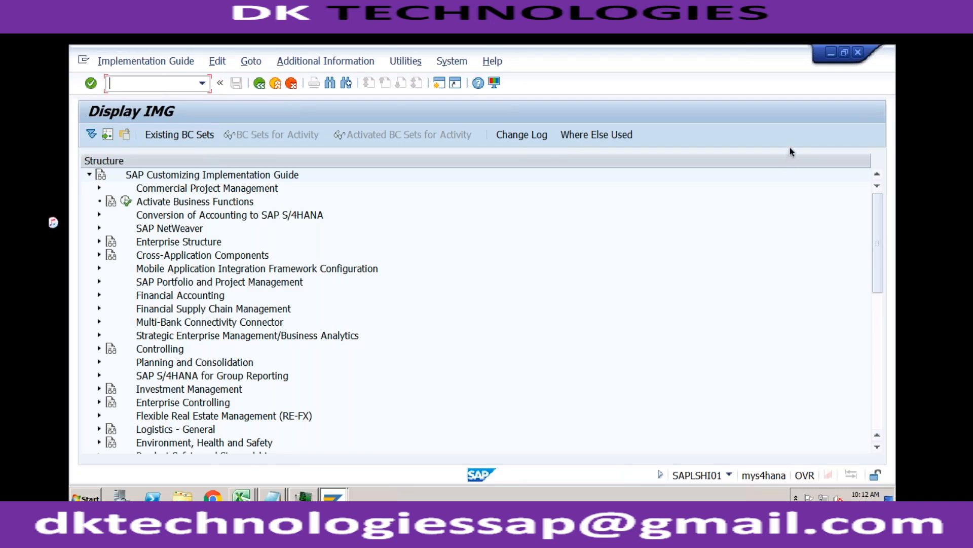
Open Set Pricing Procedure Determination within Define And Assign Pricing Procedures, under Sales and Distribution, Basic Functions, Pricing, Pricing Control.
{"action": "left_click", "coordinate": [877, 306]}
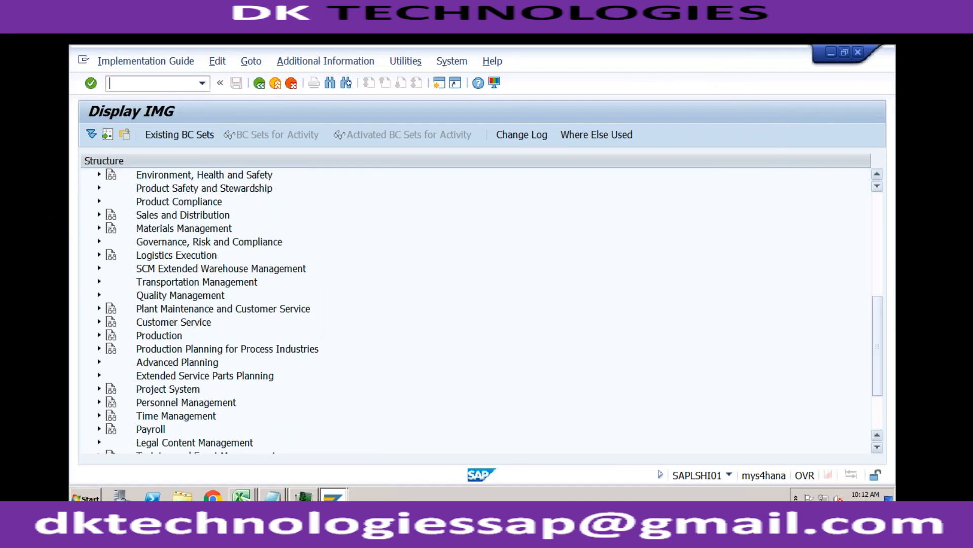
{"action": "left_click", "coordinate": [99, 215]}
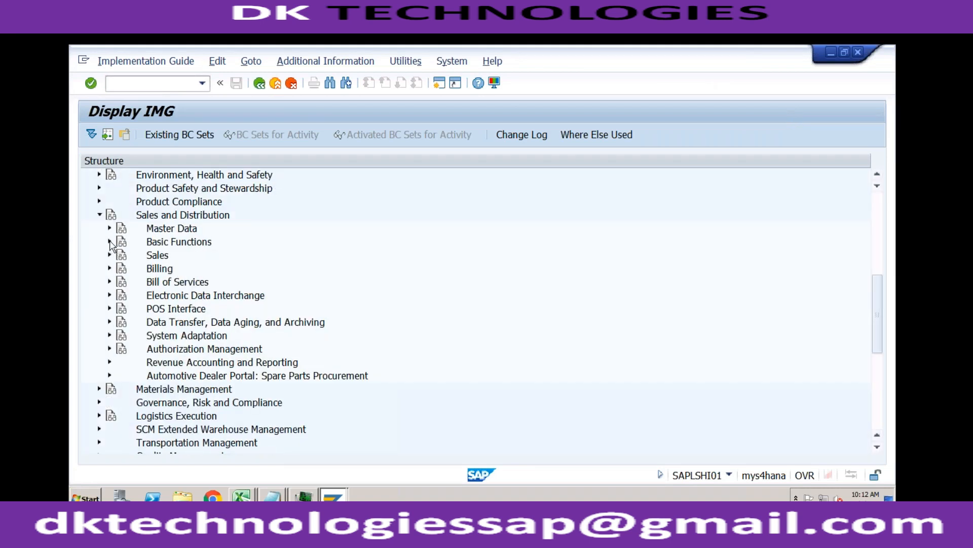
{"action": "left_click", "coordinate": [110, 241]}
{"action": "left_click", "coordinate": [119, 189]}
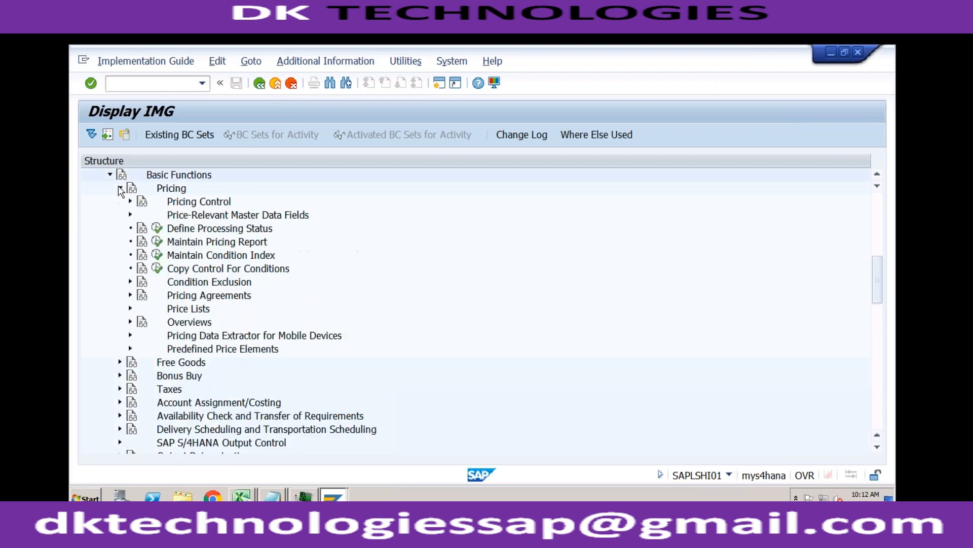
{"action": "left_click", "coordinate": [130, 202]}
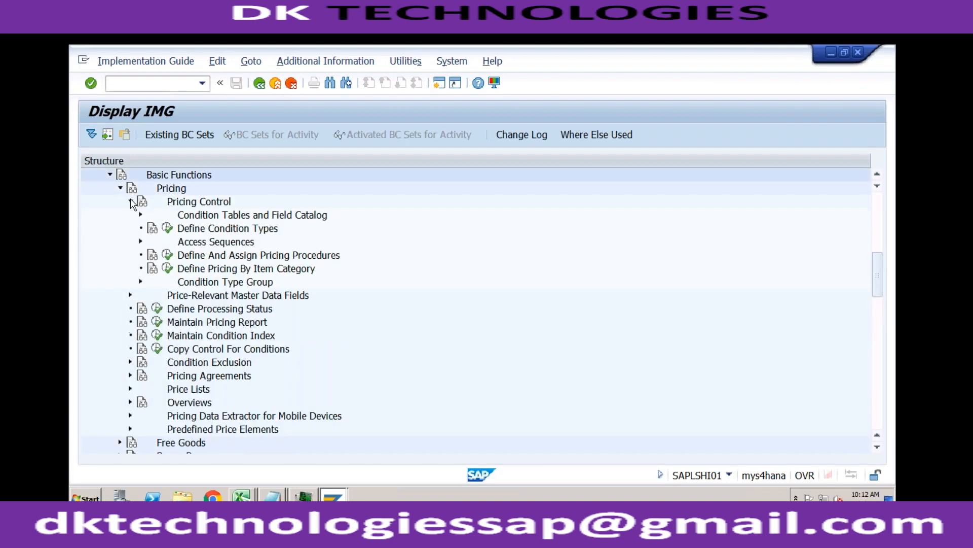
{"action": "left_click", "coordinate": [214, 258]}
{"action": "left_click", "coordinate": [167, 254]}
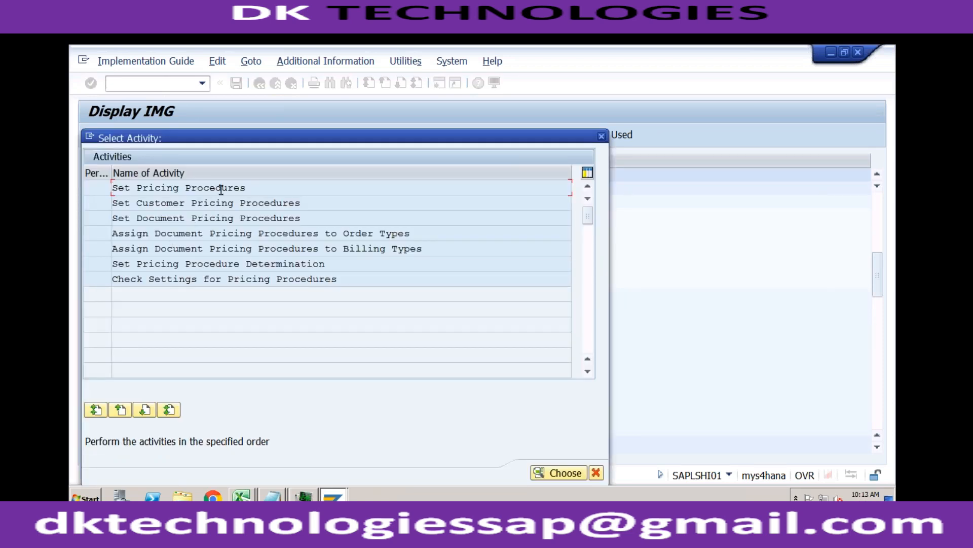
{"action": "double_click", "coordinate": [216, 265]}
Position the pricing procedure determination list at the entries for sales organization RECH.
{"action": "left_click", "coordinate": [227, 445]}
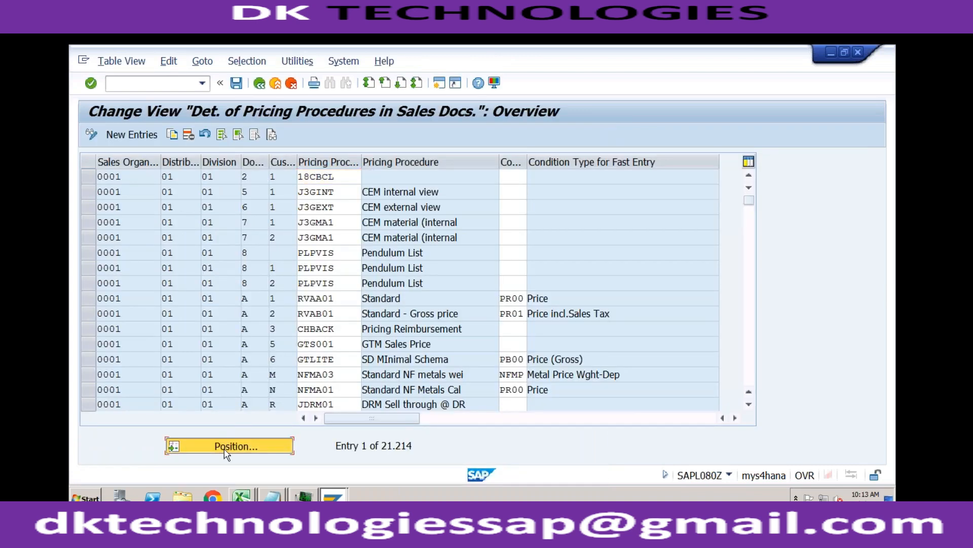
{"action": "type", "text": "rc0"}
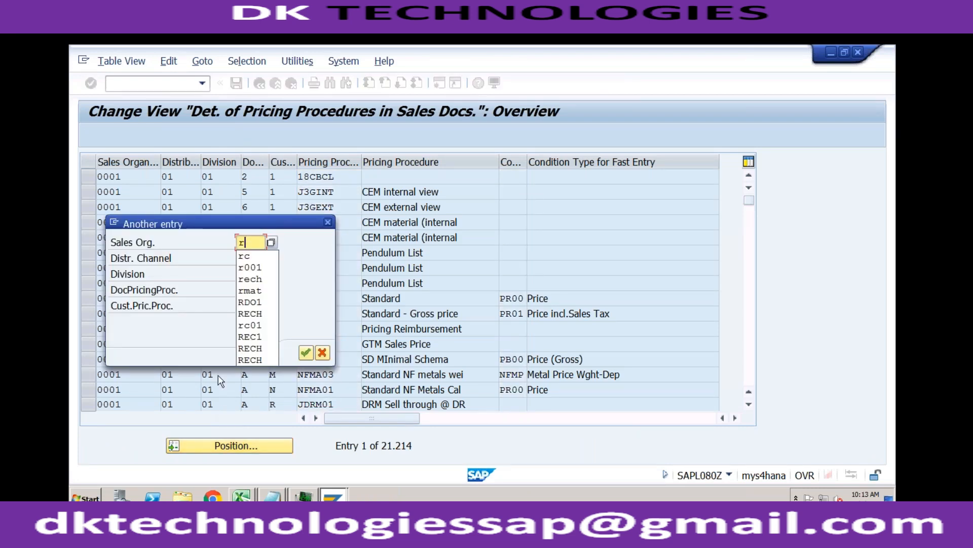
{"action": "key", "text": "BackSpace"}
{"action": "key", "text": "BackSpace"}
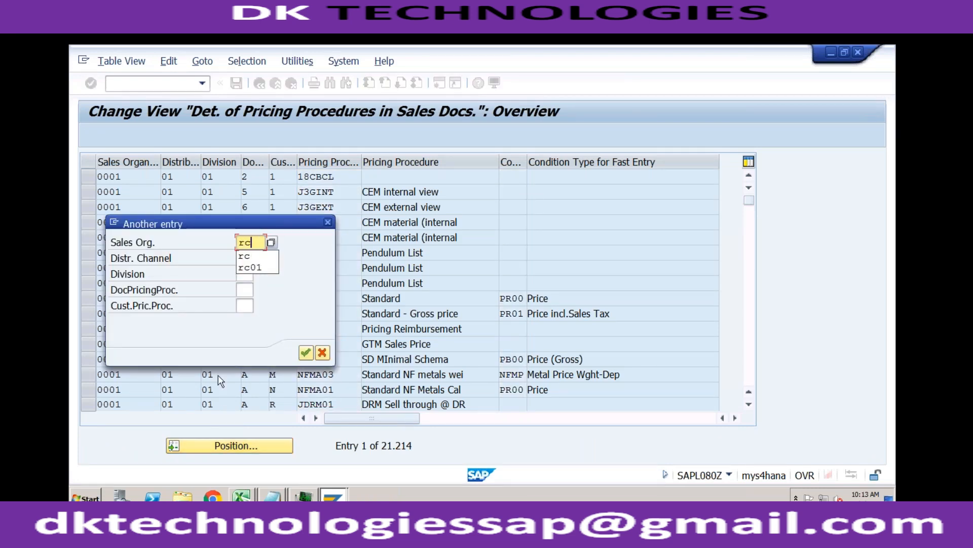
{"action": "type", "text": "ech"}
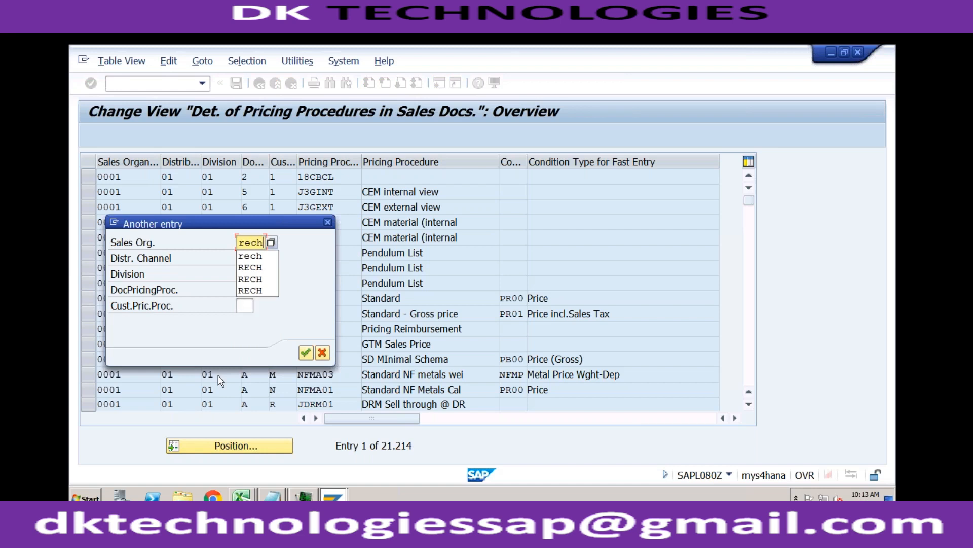
{"action": "key", "text": "Return"}
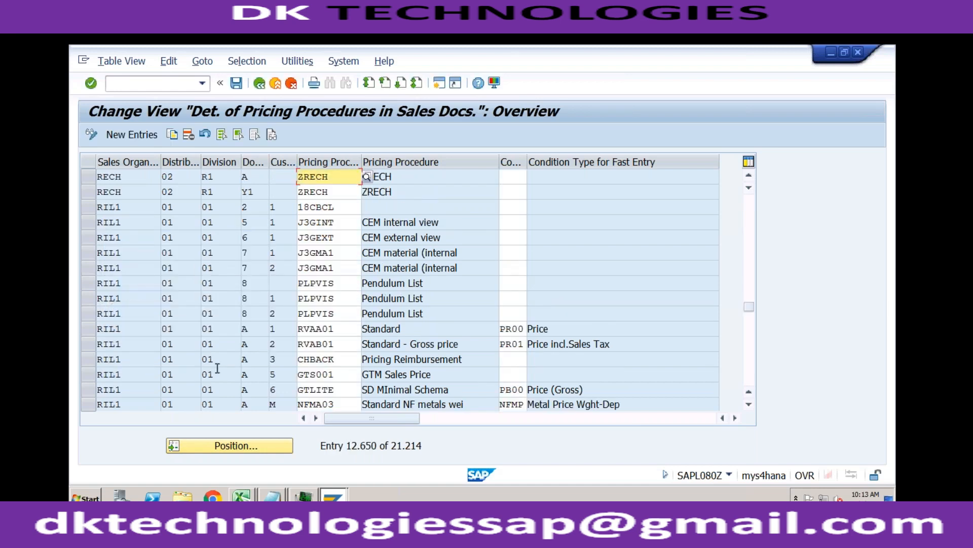
Examine the key fields of the first RECH entry and the value list of available pricing procedures, leaving the entry as it is.
{"action": "left_click", "coordinate": [138, 179]}
{"action": "left_click", "coordinate": [182, 178]}
{"action": "type", "text": "02"}
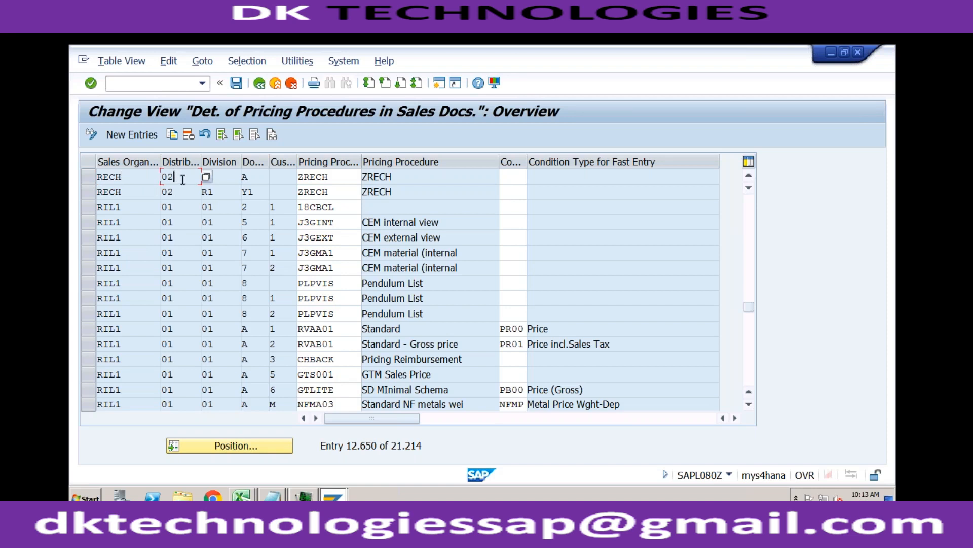
{"action": "left_click", "coordinate": [229, 180]}
{"action": "type", "text": "R1"}
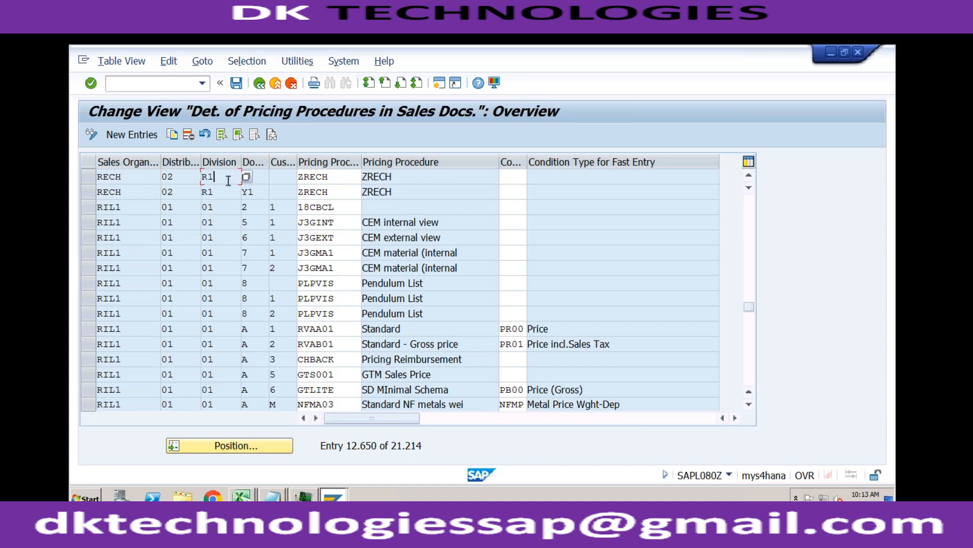
{"action": "left_click", "coordinate": [257, 179]}
{"action": "left_click", "coordinate": [288, 181]}
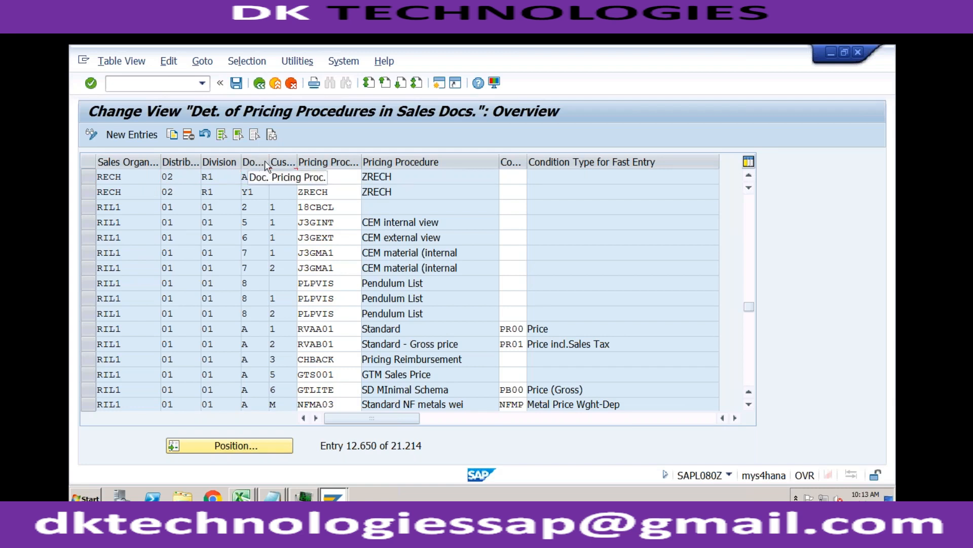
{"action": "left_click", "coordinate": [338, 180]}
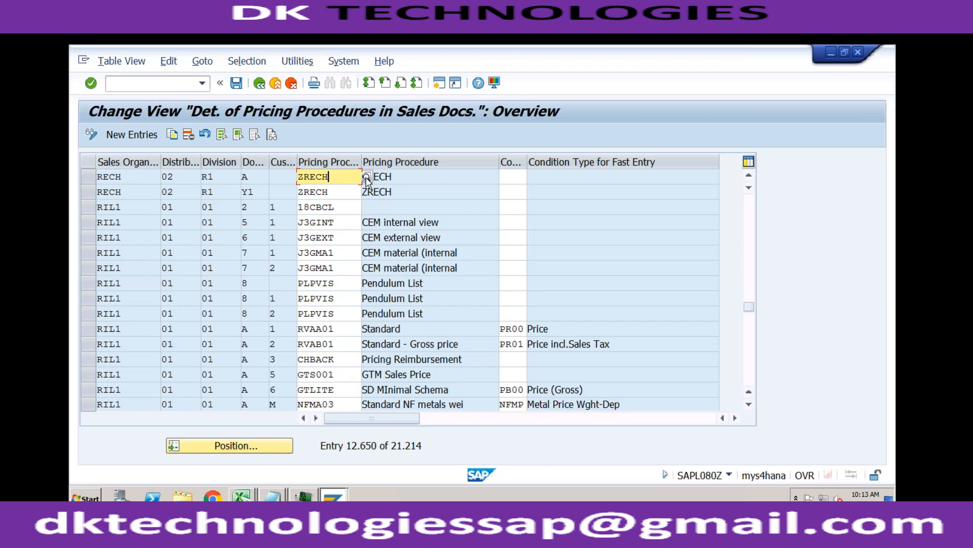
{"action": "left_click", "coordinate": [367, 178]}
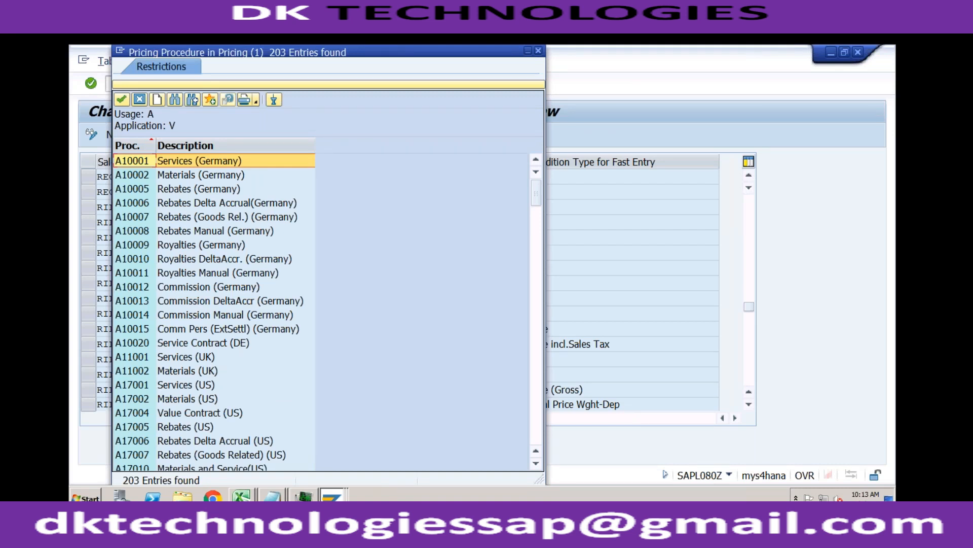
{"action": "left_click", "coordinate": [538, 51]}
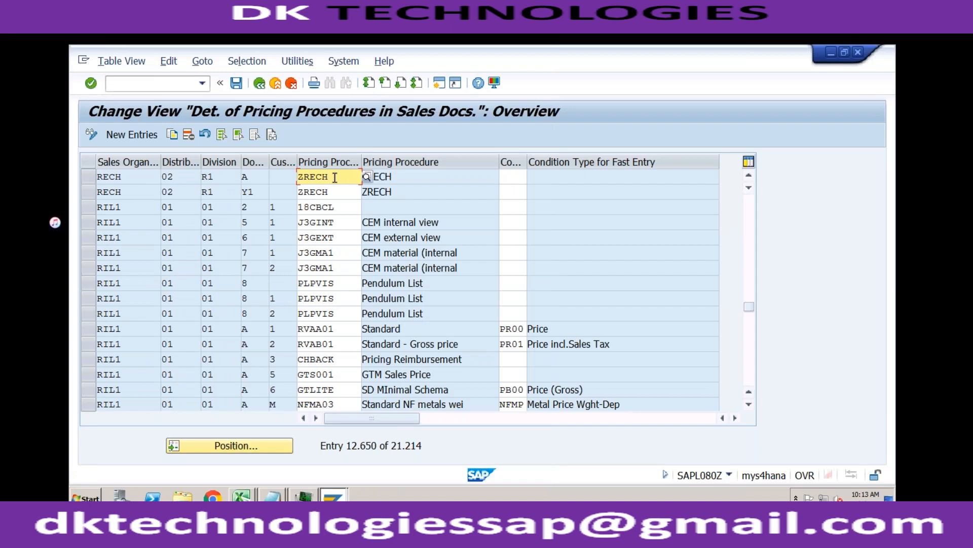
Set the pricing procedure to RVAA01 for the RECH entry with document pricing procedure A.
{"action": "key", "text": "BackSpace"}
{"action": "key", "text": "BackSpace"}
{"action": "key", "text": "BackSpace"}
{"action": "key", "text": "BackSpace"}
{"action": "key", "text": "BackSpace"}
{"action": "type", "text": "rv"}
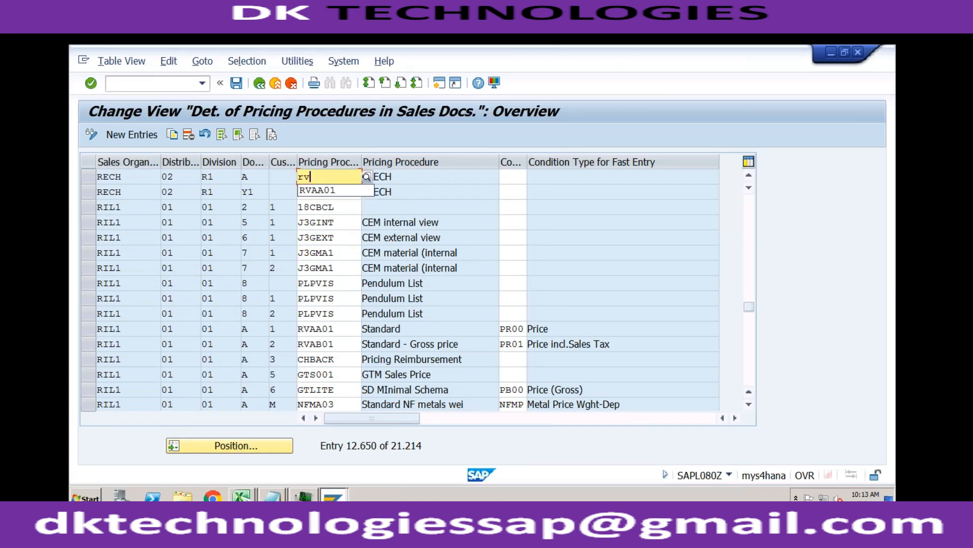
{"action": "left_click", "coordinate": [330, 192]}
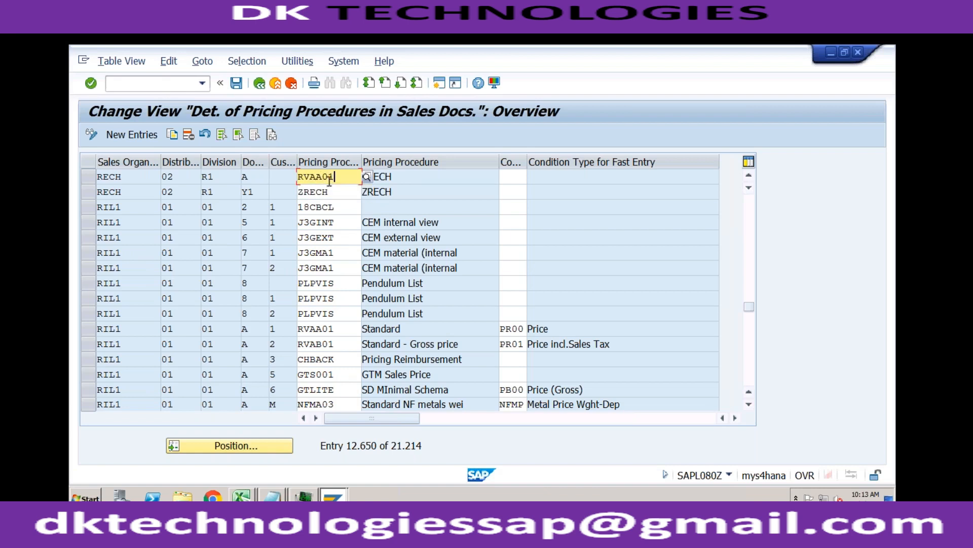
Set the pricing procedure to RVAA01 for the RECH entry with document pricing procedure Y1, and save the changes.
{"action": "left_click_drag", "start_coordinate": [330, 192], "coordinate": [297, 193]}
{"action": "type", "text": "rv"}
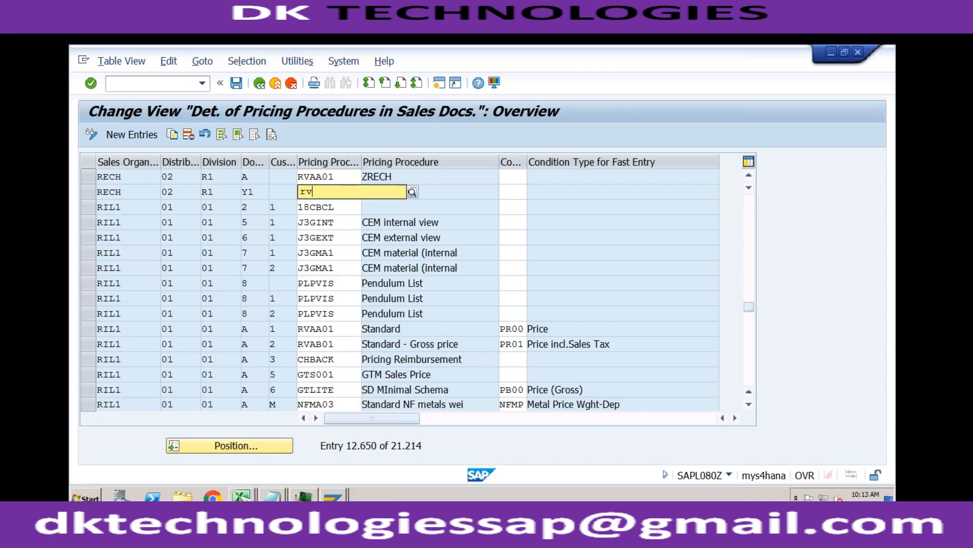
{"action": "type", "text": "aa01"}
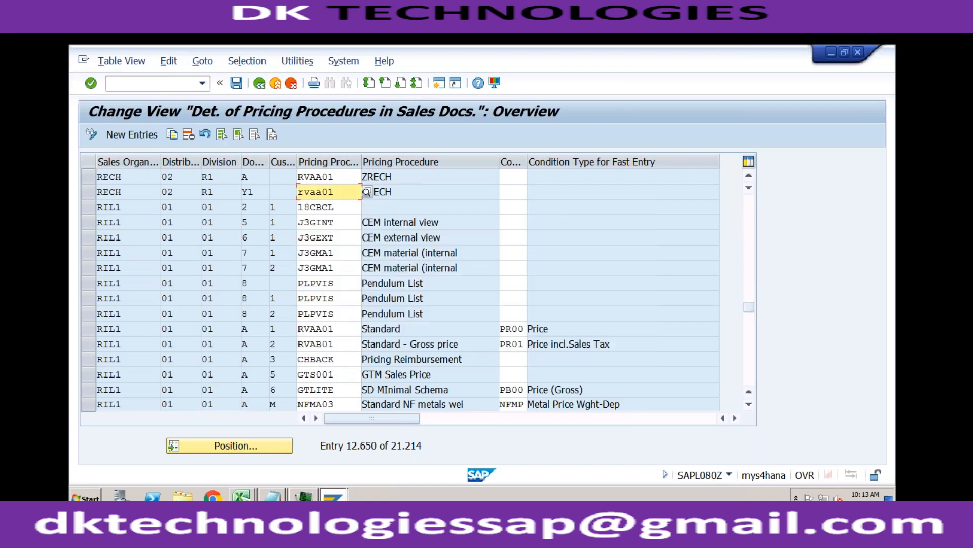
{"action": "left_click", "coordinate": [350, 177]}
{"action": "key", "text": "Return"}
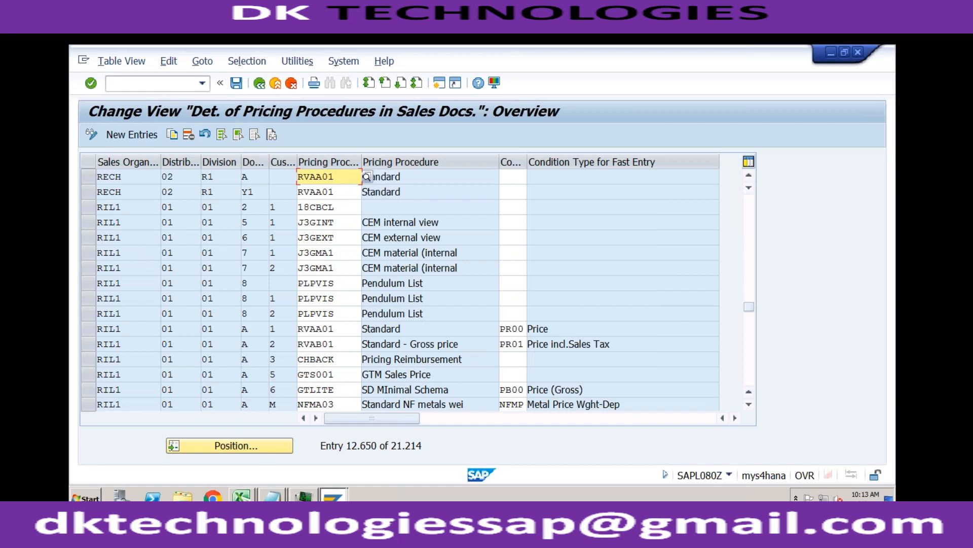
{"action": "left_click", "coordinate": [403, 179]}
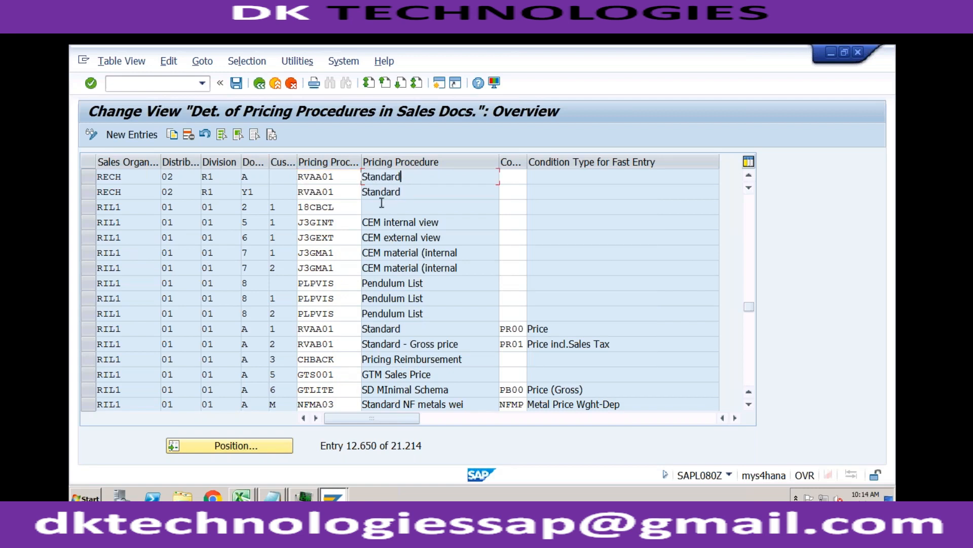
{"action": "left_click", "coordinate": [336, 178]}
{"action": "left_click", "coordinate": [338, 195]}
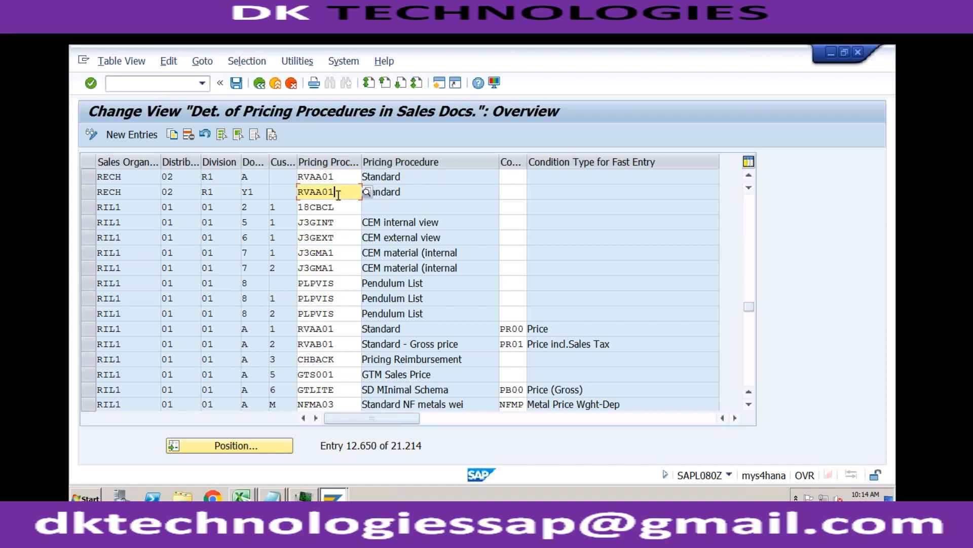
{"action": "left_click", "coordinate": [236, 88]}
{"action": "left_click", "coordinate": [176, 88]}
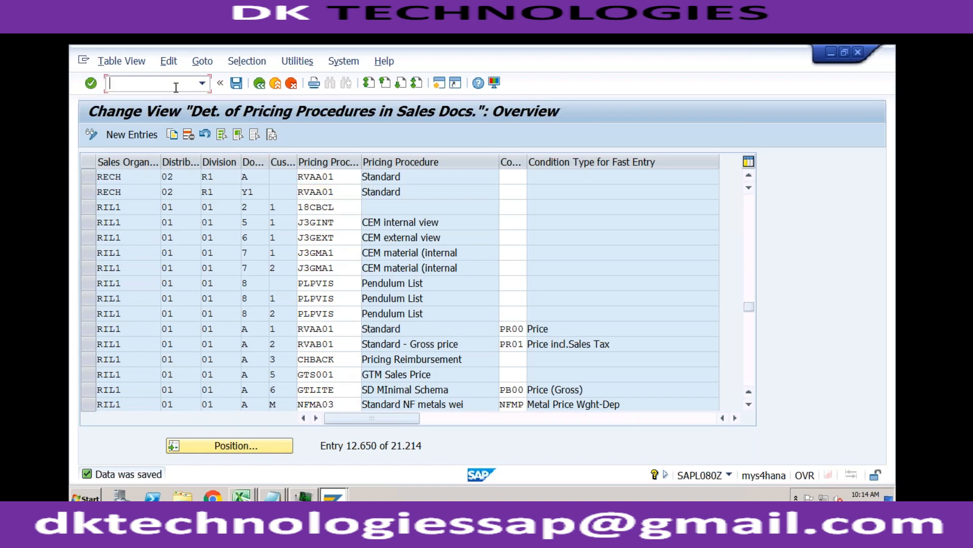
Delete both RECH entries from the pricing procedure determination and save.
{"action": "left_click", "coordinate": [89, 177]}
{"action": "left_click", "coordinate": [89, 192]}
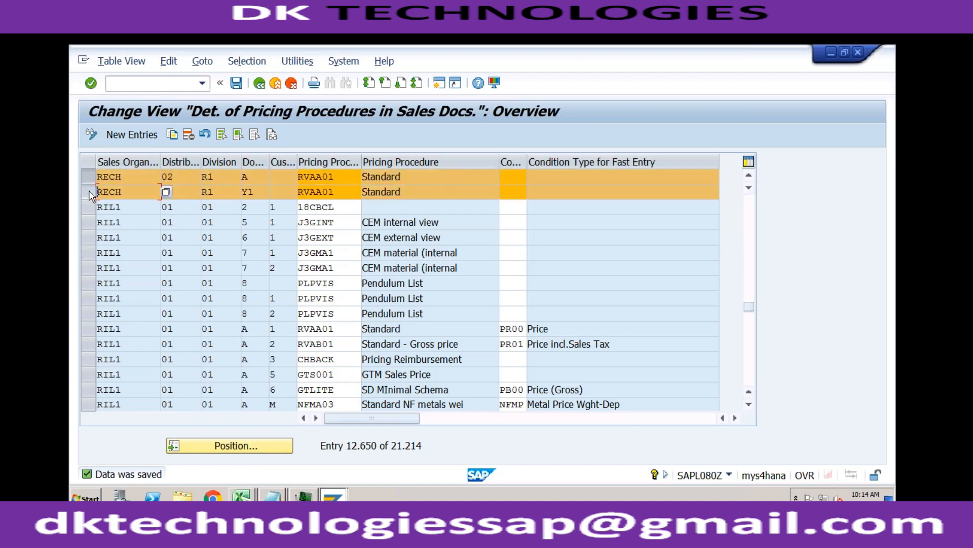
{"action": "left_click", "coordinate": [190, 135]}
{"action": "left_click", "coordinate": [235, 83]}
Open sales order creation with transaction VA01.
{"action": "left_click", "coordinate": [181, 85]}
{"action": "type", "text": "/n"}
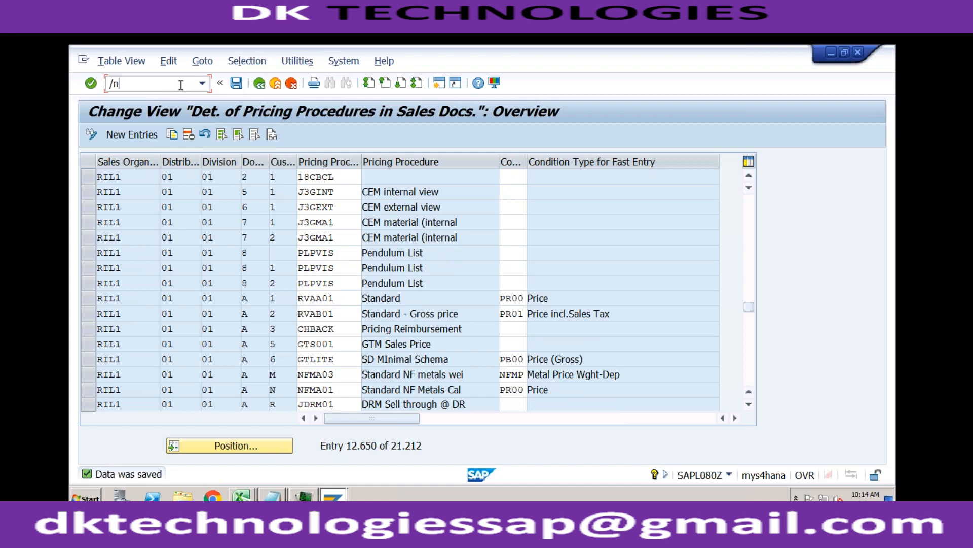
{"action": "type", "text": "va-1"}
{"action": "key", "text": "BackSpace"}
{"action": "key", "text": "BackSpace"}
{"action": "type", "text": "01"}
{"action": "key", "text": "Return"}
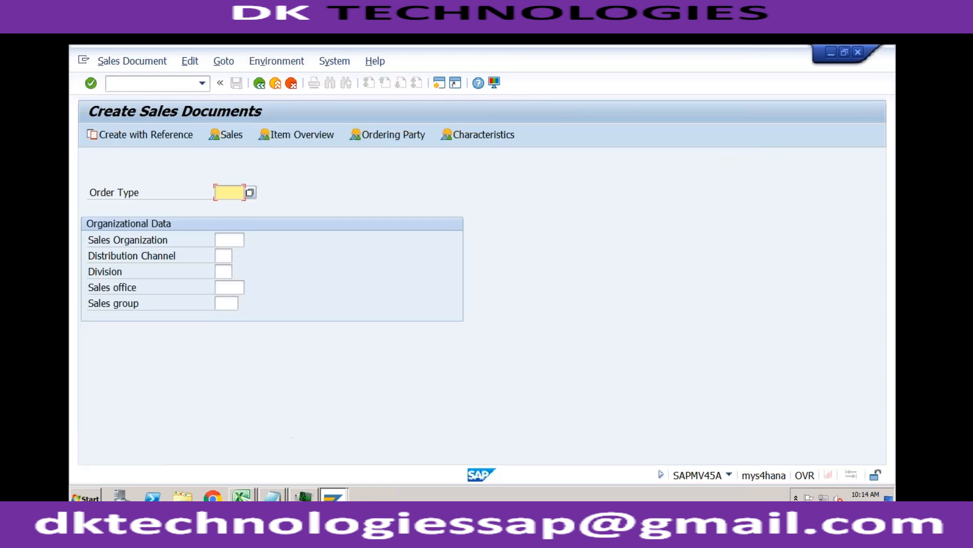
Enter order type OR and sales organization RECH for the new sales document.
{"action": "type", "text": "or"}
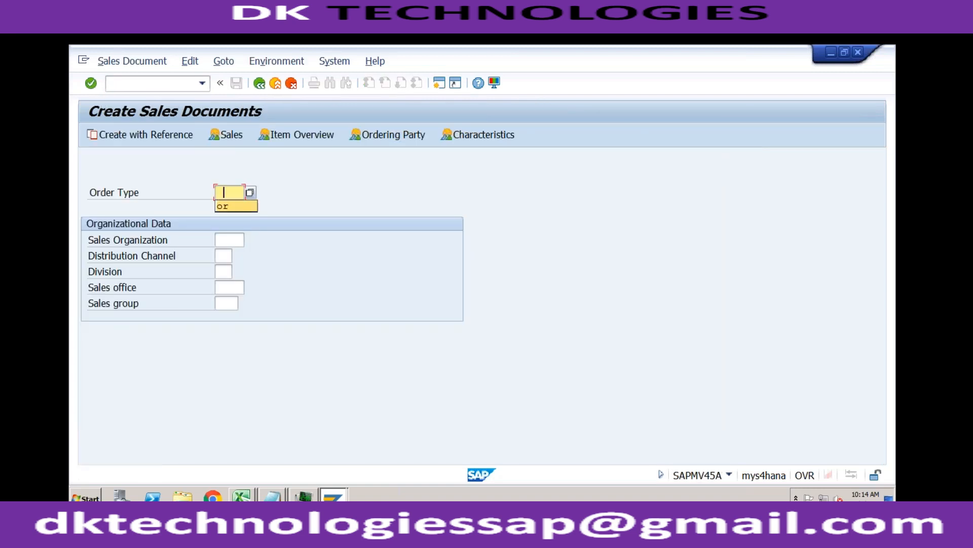
{"action": "left_click", "coordinate": [224, 239]}
{"action": "type", "text": "r"}
{"action": "key", "text": "Down"}
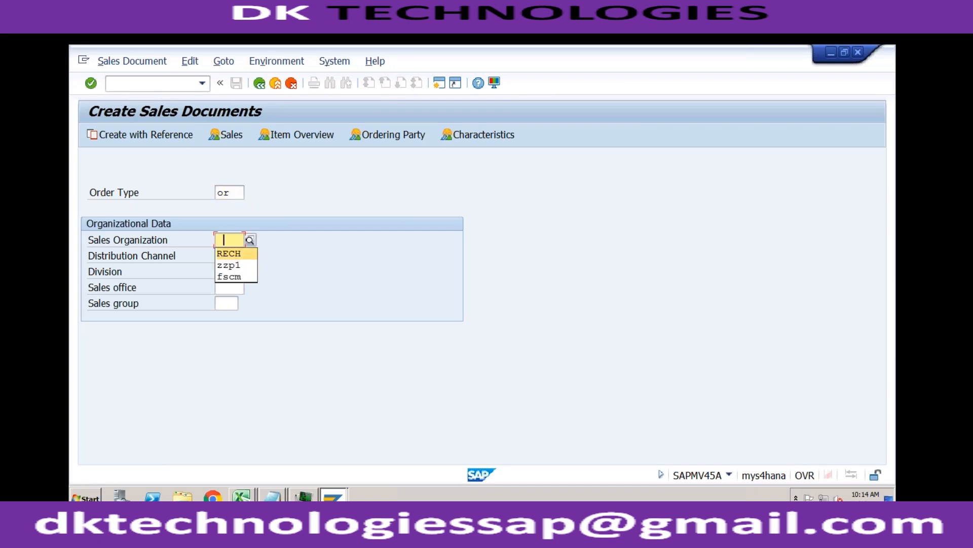
{"action": "key", "text": "Return"}
Enter distribution channel 02 and division R1 for the new sales document and continue to the order overview.
{"action": "key", "text": "Tab"}
{"action": "type", "text": "0"}
{"action": "key", "text": "Down"}
{"action": "key", "text": "Down"}
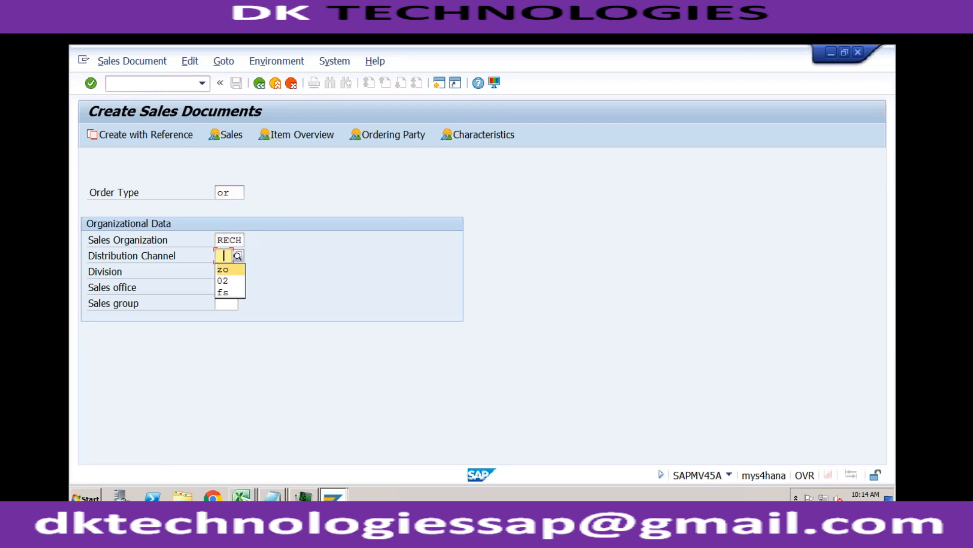
{"action": "key", "text": "Return"}
{"action": "key", "text": "Tab"}
{"action": "type", "text": "r"}
{"action": "key", "text": "Down"}
{"action": "key", "text": "Down"}
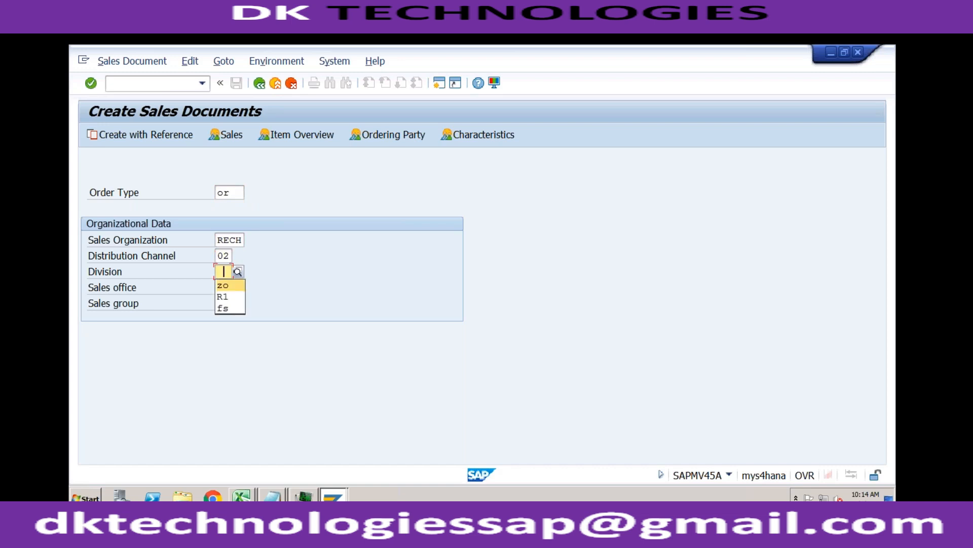
{"action": "key", "text": "Return"}
{"action": "key", "text": "Return"}
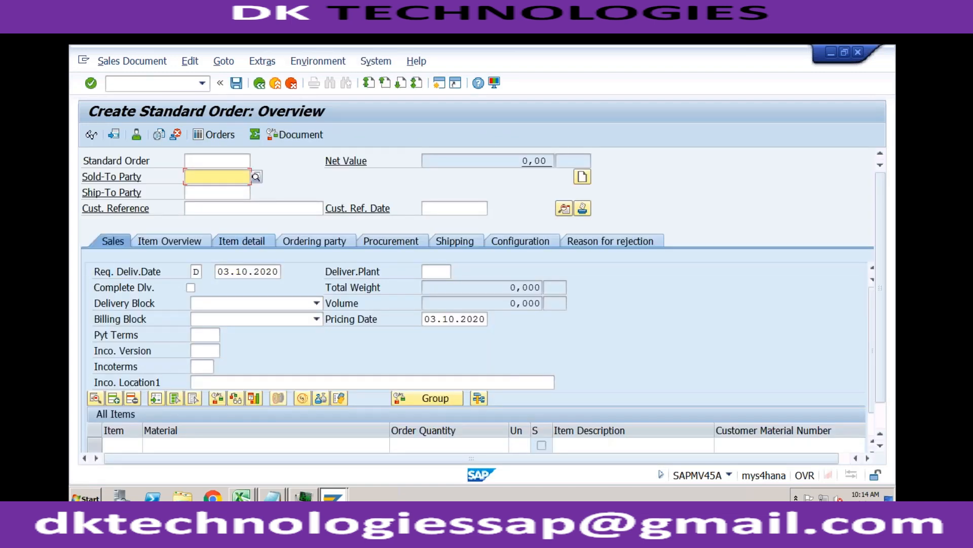
Enter the customer's number as the sold-to party of the standard order and confirm it.
{"action": "key", "text": "Down"}
{"action": "key", "text": "Return"}
{"action": "key", "text": "Return"}
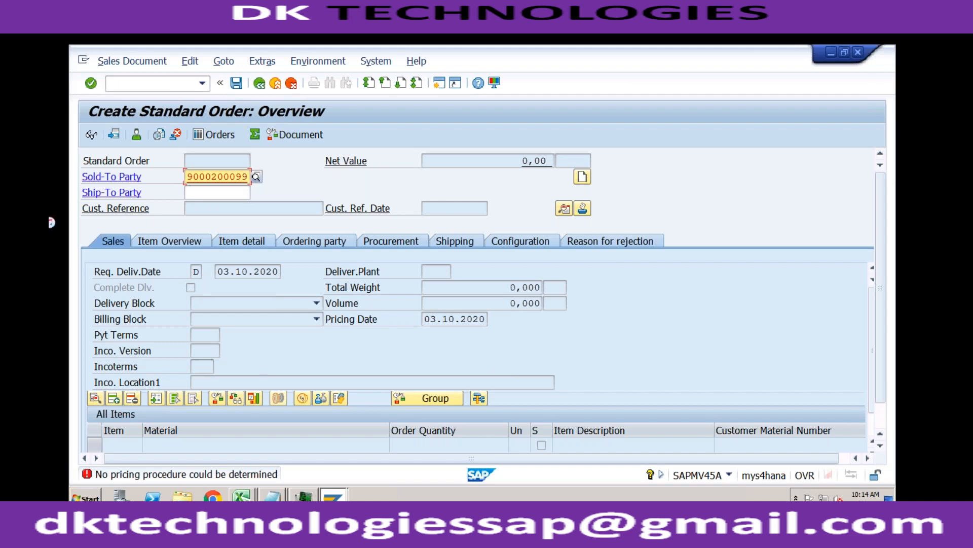
Open the detailed explanation of the pricing procedure error, examine the missing table keys, and close it.
{"action": "double_click", "coordinate": [233, 477]}
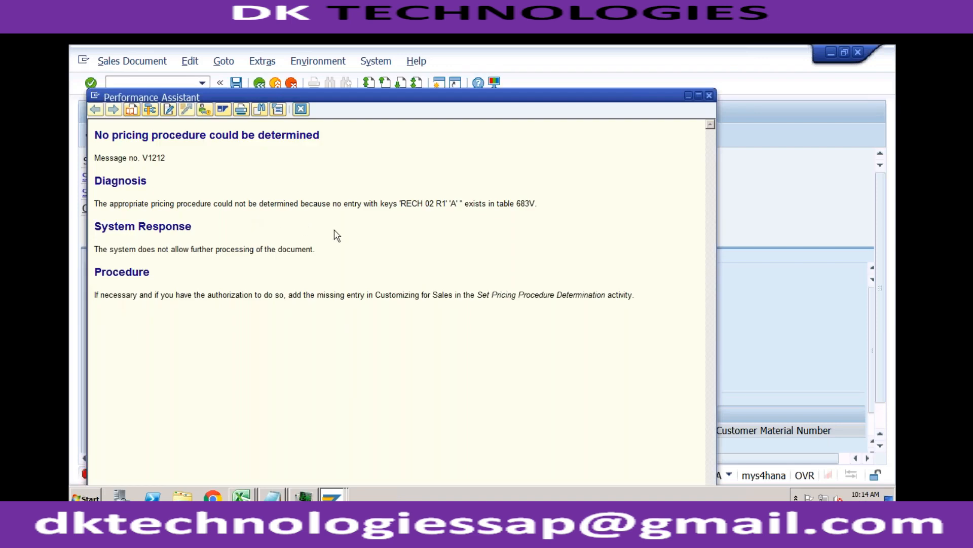
{"action": "left_click_drag", "start_coordinate": [403, 203], "coordinate": [453, 204]}
{"action": "left_click", "coordinate": [302, 110]}
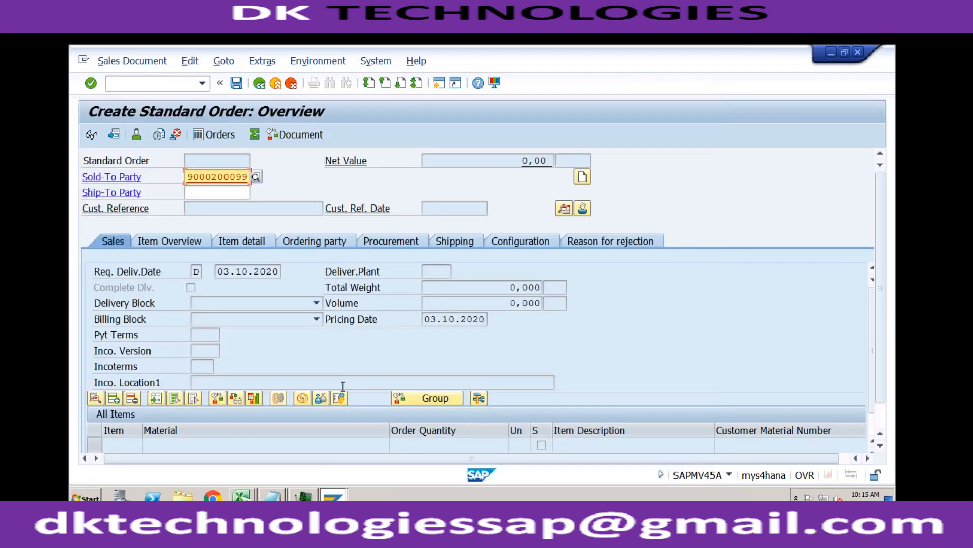
Start transaction SPRO in a new session and display the SAP Reference IMG.
{"action": "left_click", "coordinate": [333, 496]}
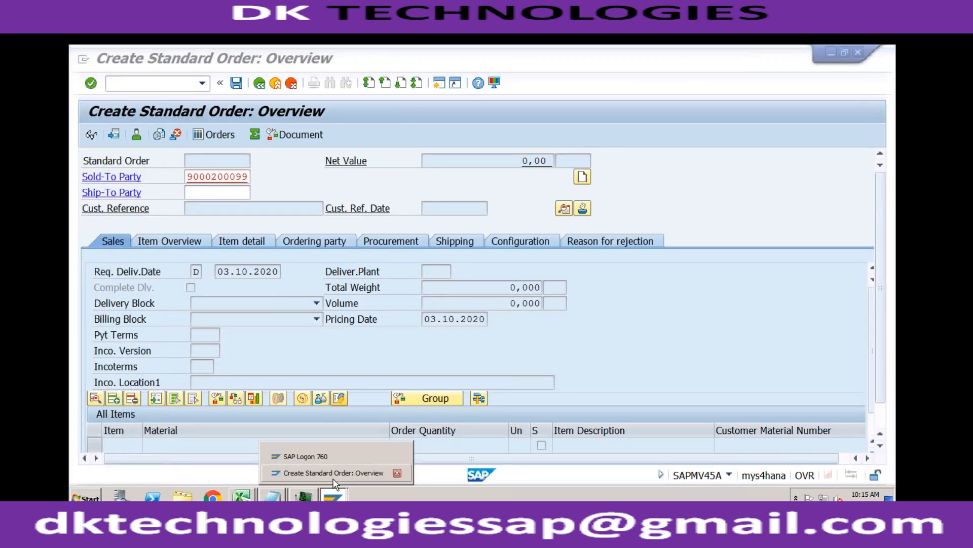
{"action": "left_click", "coordinate": [439, 89]}
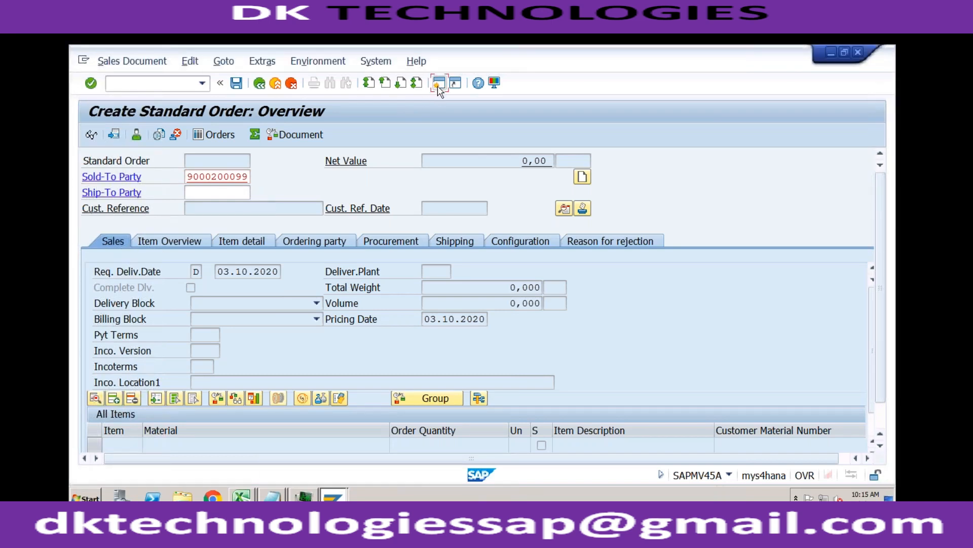
{"action": "left_click", "coordinate": [439, 87]}
{"action": "type", "text": "spro"}
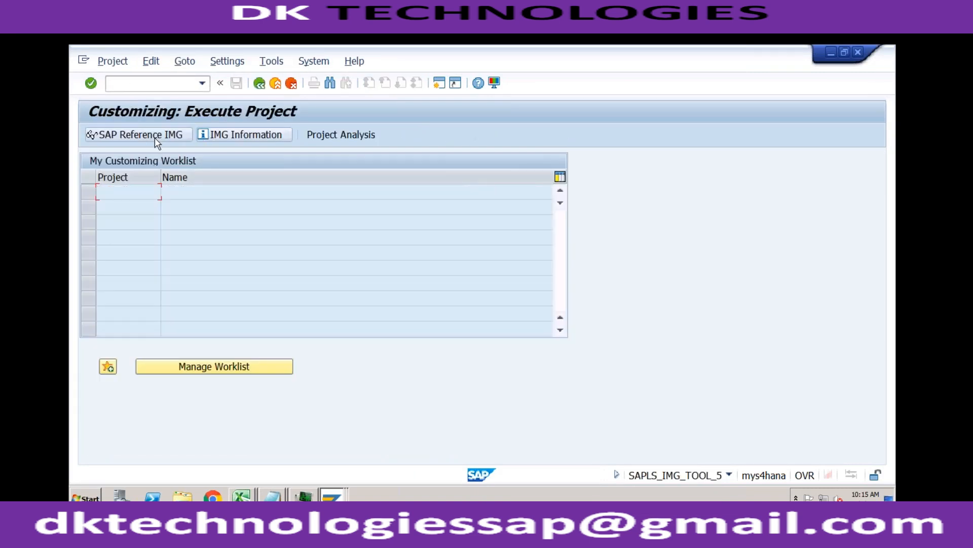
{"action": "left_click", "coordinate": [154, 136]}
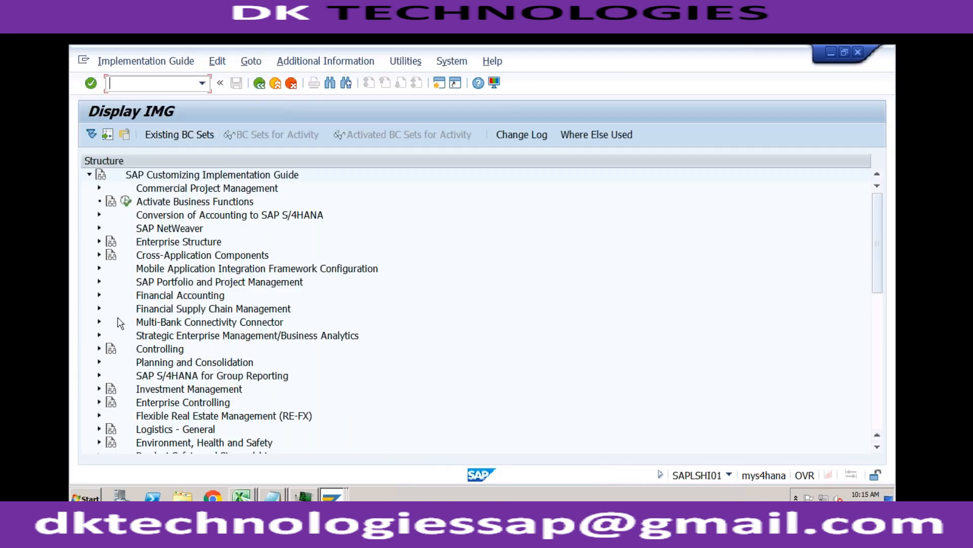
Open Set Pricing Procedure Determination from the Pricing Control settings of Sales and Distribution, and start a new entry.
{"action": "left_click", "coordinate": [876, 328]}
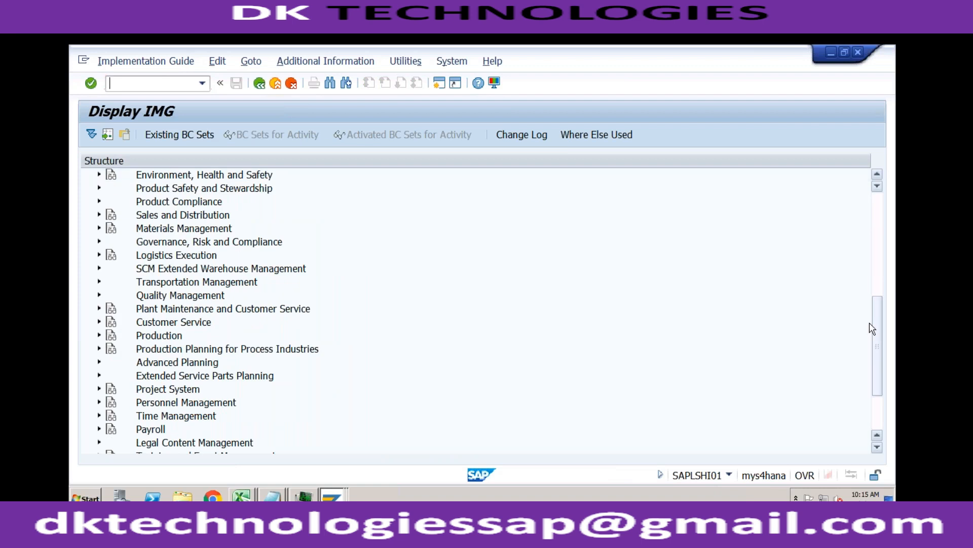
{"action": "left_click", "coordinate": [99, 215]}
{"action": "left_click", "coordinate": [110, 241]}
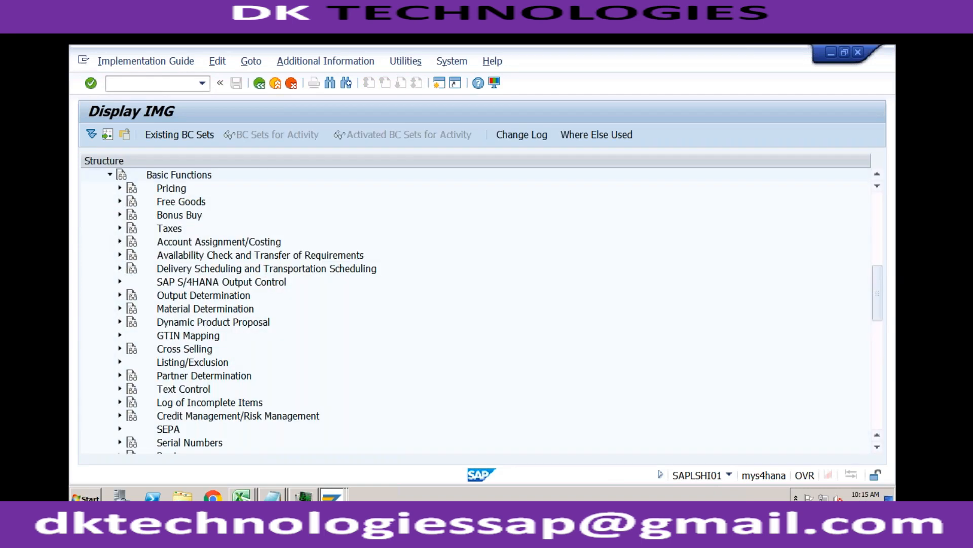
{"action": "left_click", "coordinate": [120, 188]}
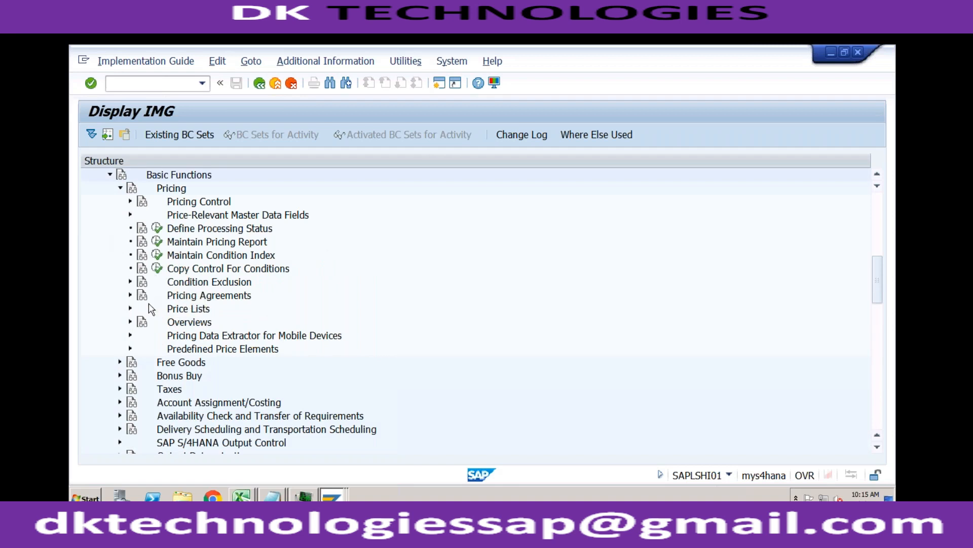
{"action": "left_click", "coordinate": [130, 201]}
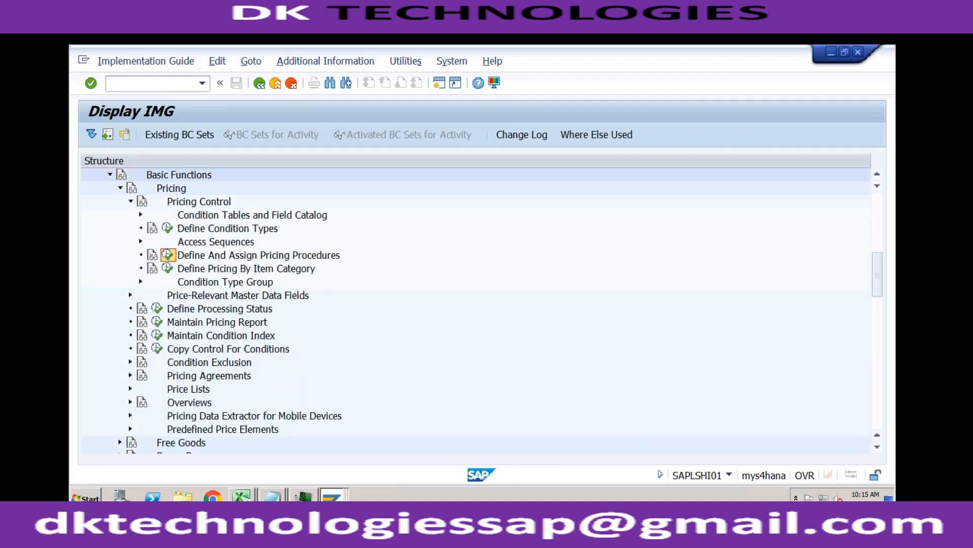
{"action": "left_click", "coordinate": [168, 254]}
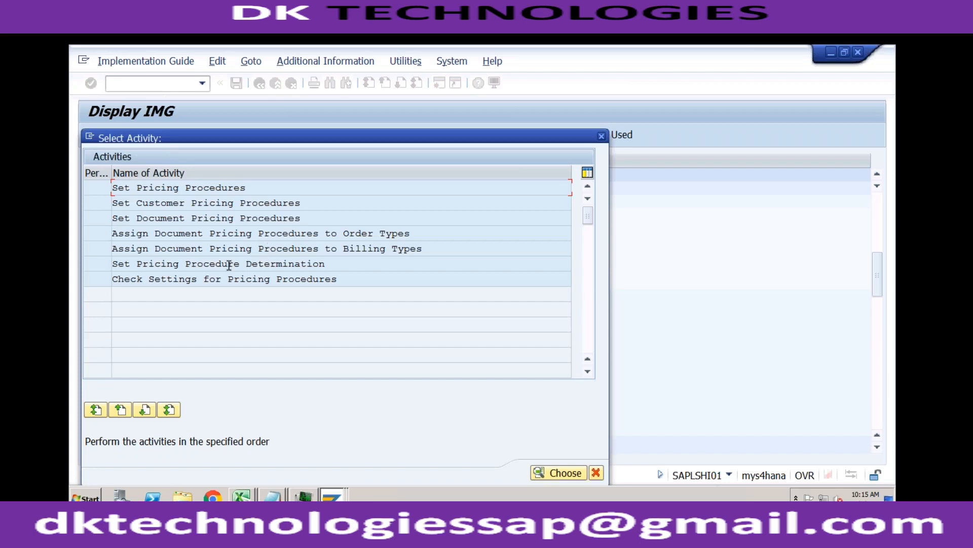
{"action": "left_click", "coordinate": [228, 264]}
{"action": "double_click", "coordinate": [240, 264]}
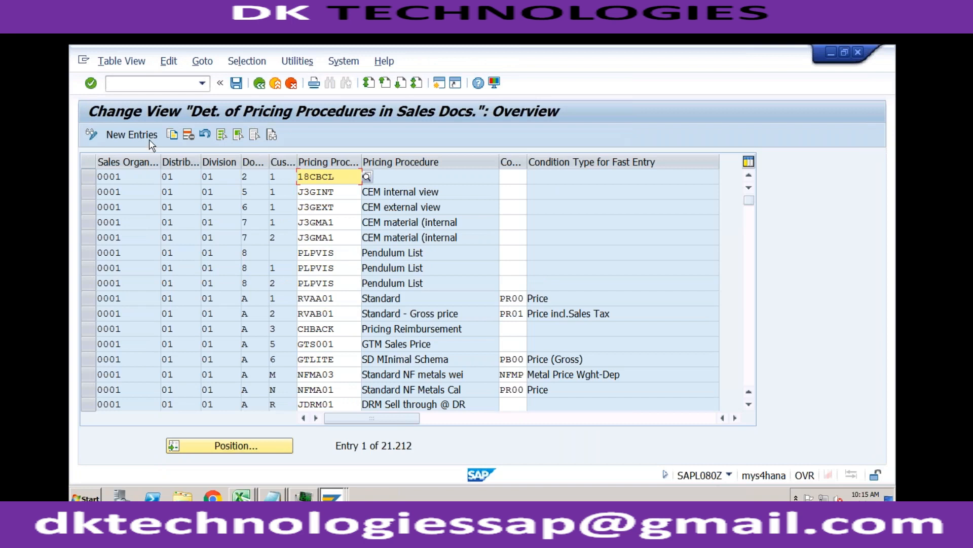
{"action": "left_click", "coordinate": [131, 135]}
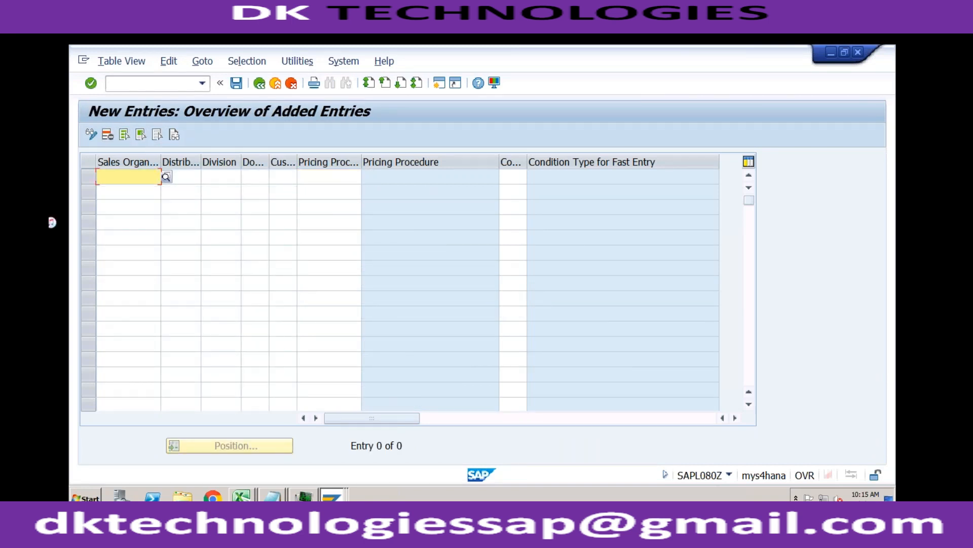
Return to the standard order and reopen the pricing error's explanation to check the required determination keys.
{"action": "left_click", "coordinate": [332, 496]}
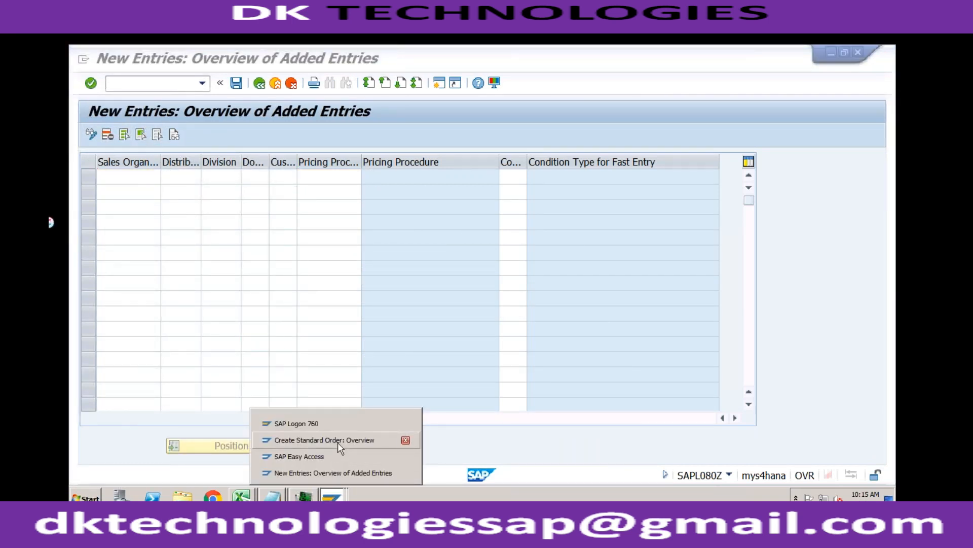
{"action": "left_click", "coordinate": [338, 442]}
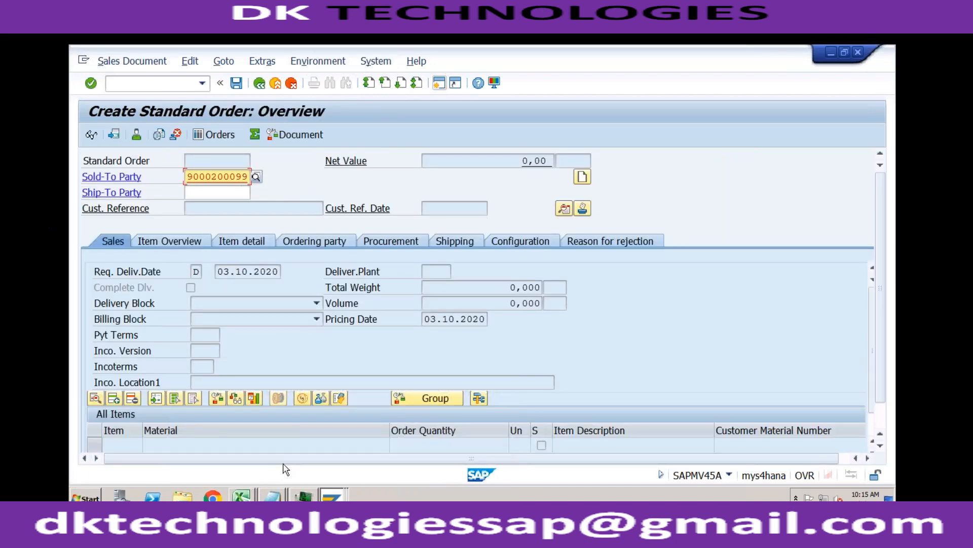
{"action": "key", "text": "Return"}
{"action": "double_click", "coordinate": [231, 474]}
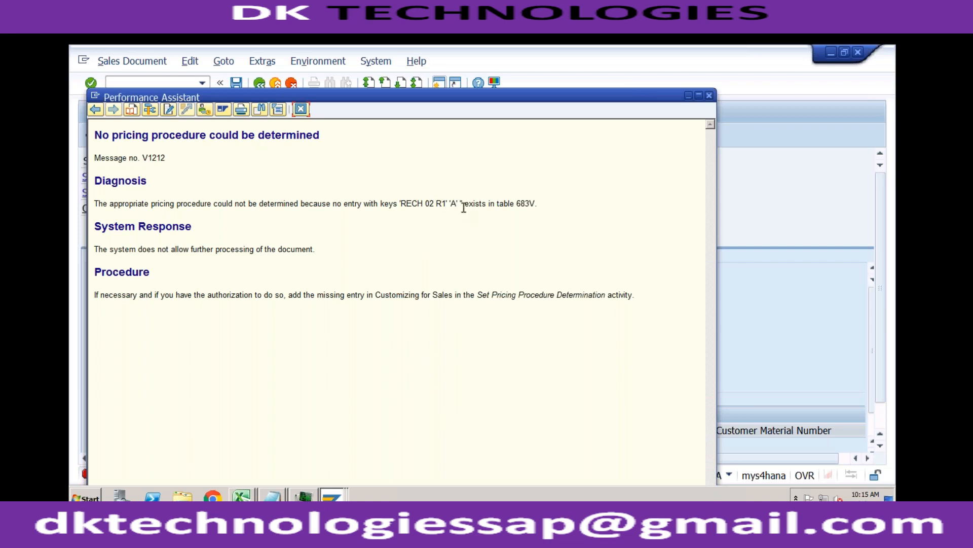
Fill the new determination entry with sales organization RECH, distribution channel 02 and division R1.
{"action": "left_click", "coordinate": [330, 497]}
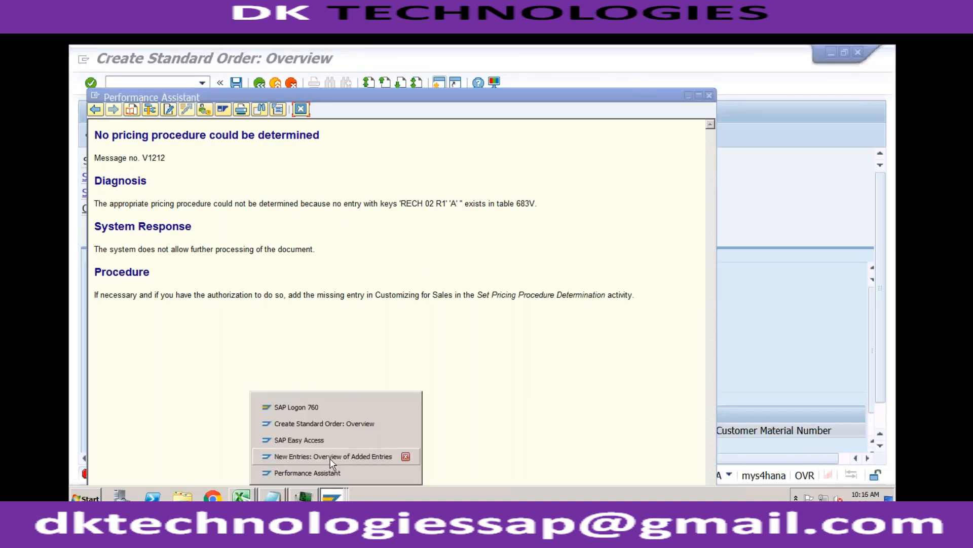
{"action": "left_click", "coordinate": [404, 456]}
{"action": "type", "text": "RECH"}
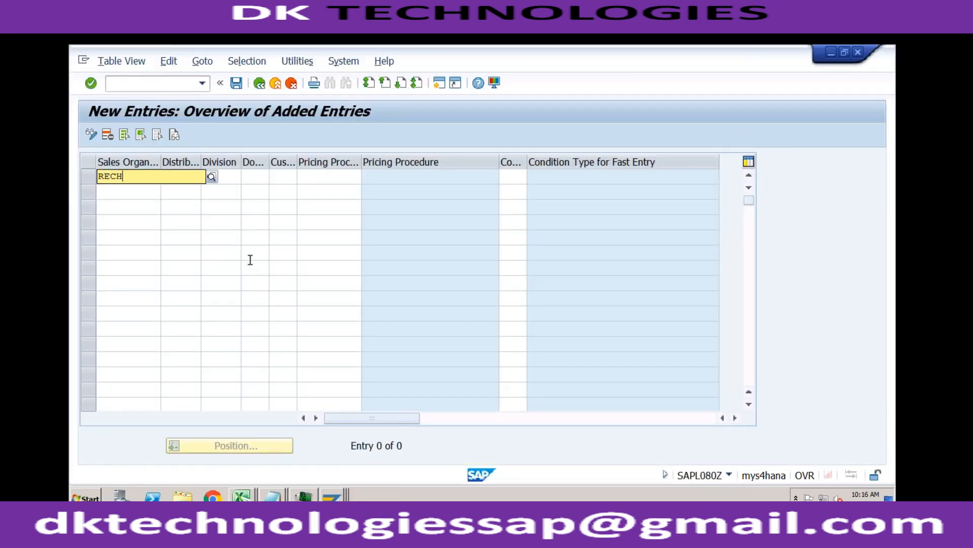
{"action": "key", "text": "Tab"}
{"action": "type", "text": "02"}
{"action": "key", "text": "Tab"}
{"action": "type", "text": "R1"}
{"action": "key", "text": "Tab"}
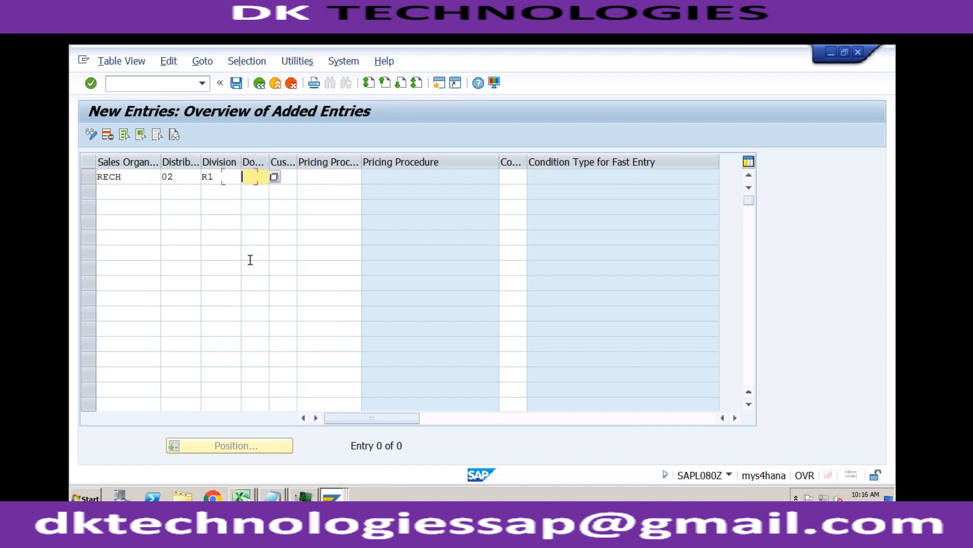
Assign document pricing procedure A, a blank customer pricing procedure and pricing procedure RVAA01 to the RECH entry, and save.
{"action": "type", "text": "A"}
{"action": "key", "text": "Tab"}
{"action": "key", "text": "Tab"}
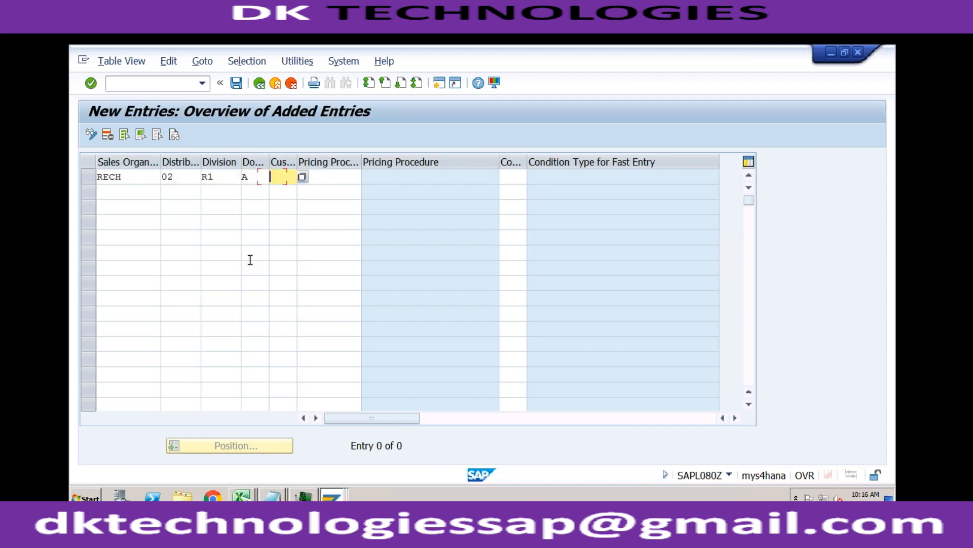
{"action": "type", "text": "R"}
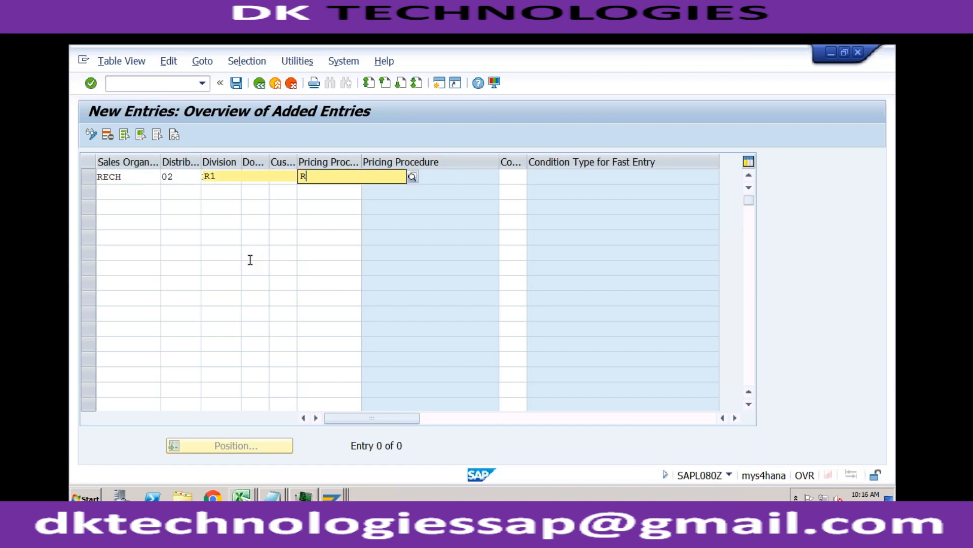
{"action": "type", "text": "VAA01"}
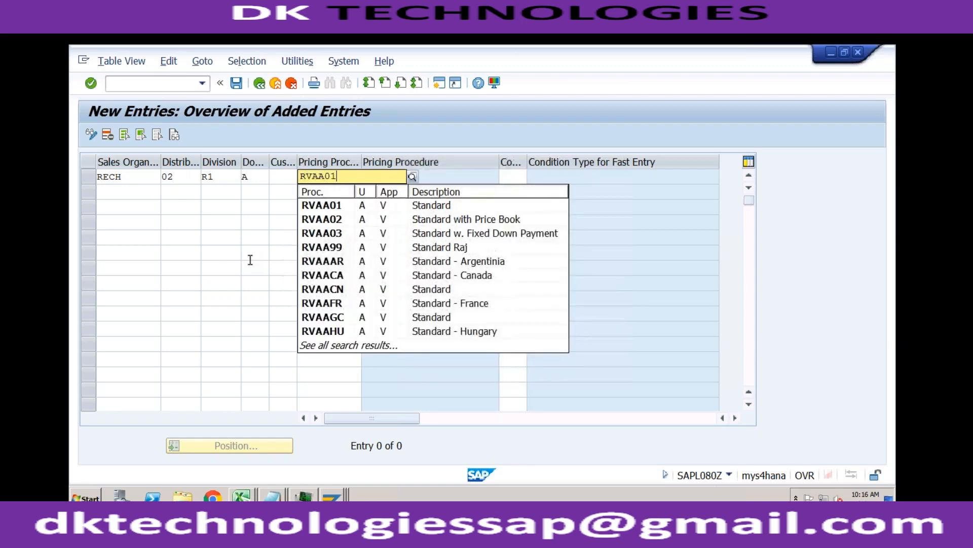
{"action": "key", "text": "Return"}
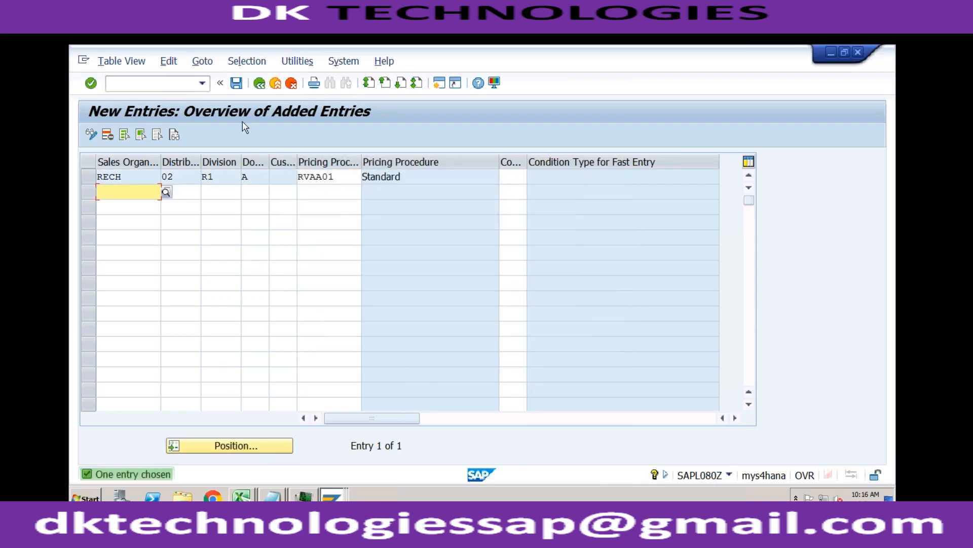
{"action": "left_click", "coordinate": [237, 84]}
Return to the standard order, reconfirm the sold-to party, and set the customer reference to "test".
{"action": "left_click", "coordinate": [333, 496]}
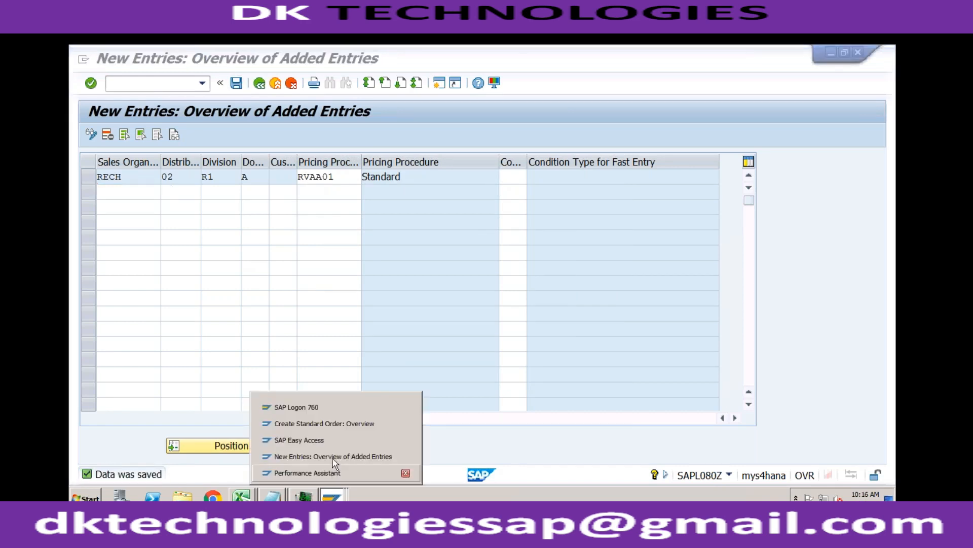
{"action": "left_click", "coordinate": [339, 428]}
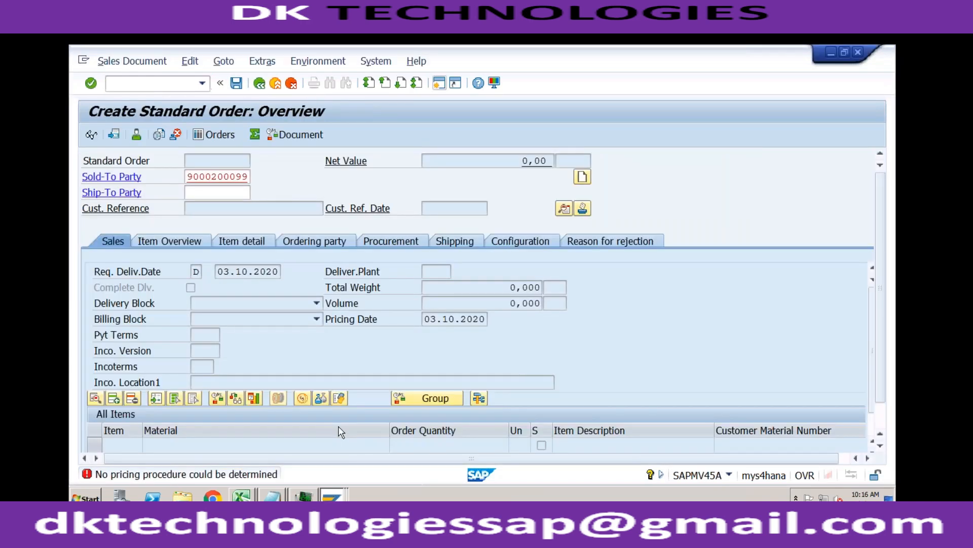
{"action": "key", "text": "Return"}
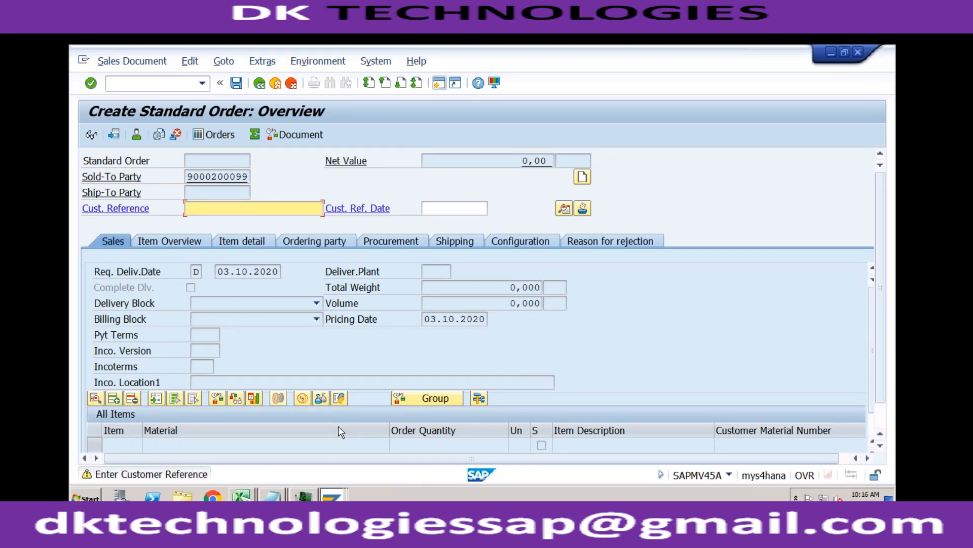
{"action": "type", "text": "test"}
{"action": "key", "text": "Return"}
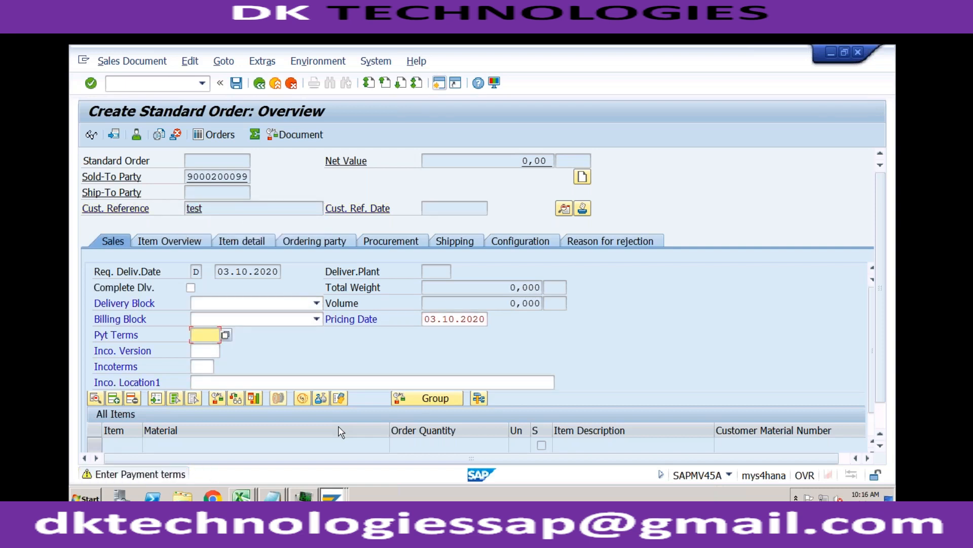
Try payment terms 001 and 0001 on the standard order.
{"action": "type", "text": "001"}
{"action": "key", "text": "Return"}
{"action": "left_click", "coordinate": [208, 337]}
{"action": "type", "text": "0001"}
{"action": "key", "text": "Return"}
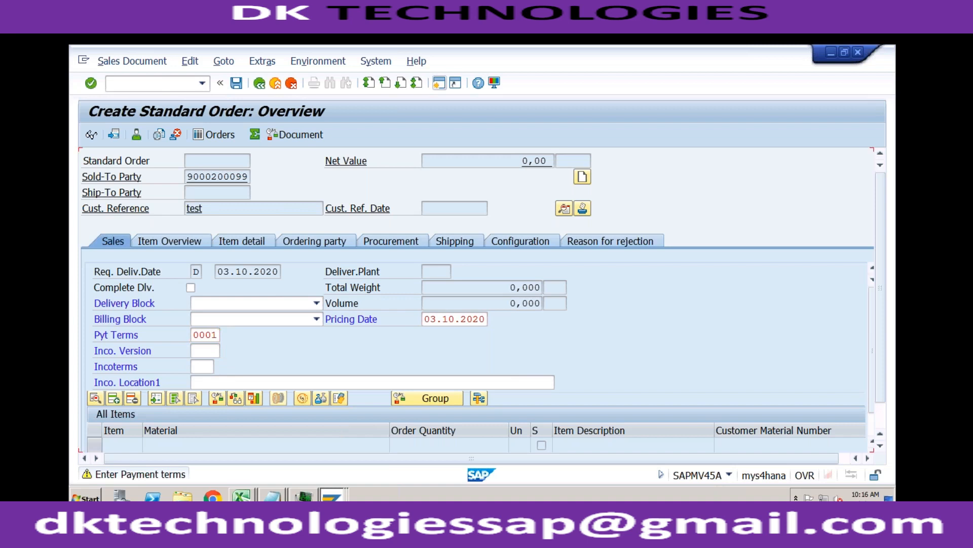
{"action": "left_click", "coordinate": [213, 333]}
{"action": "type", "text": "0001"}
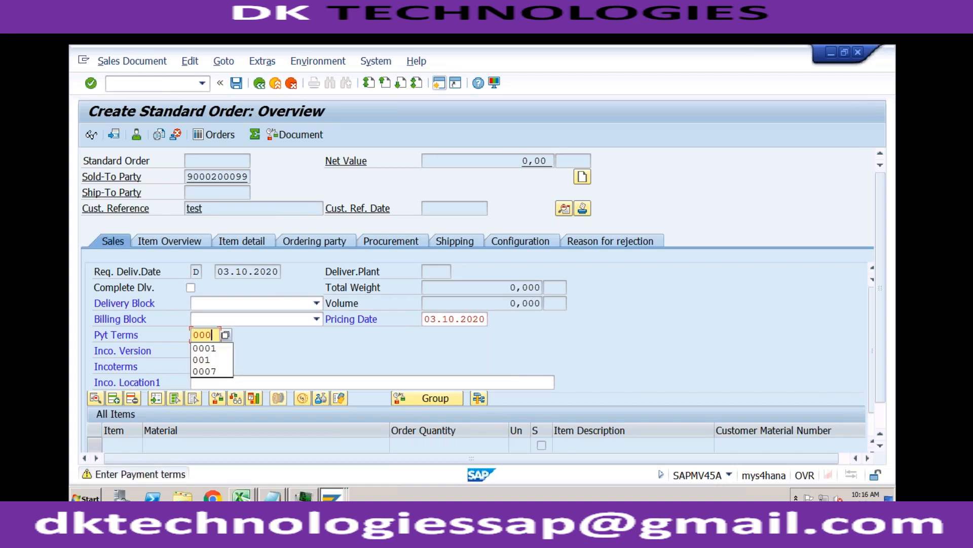
{"action": "key", "text": "Return"}
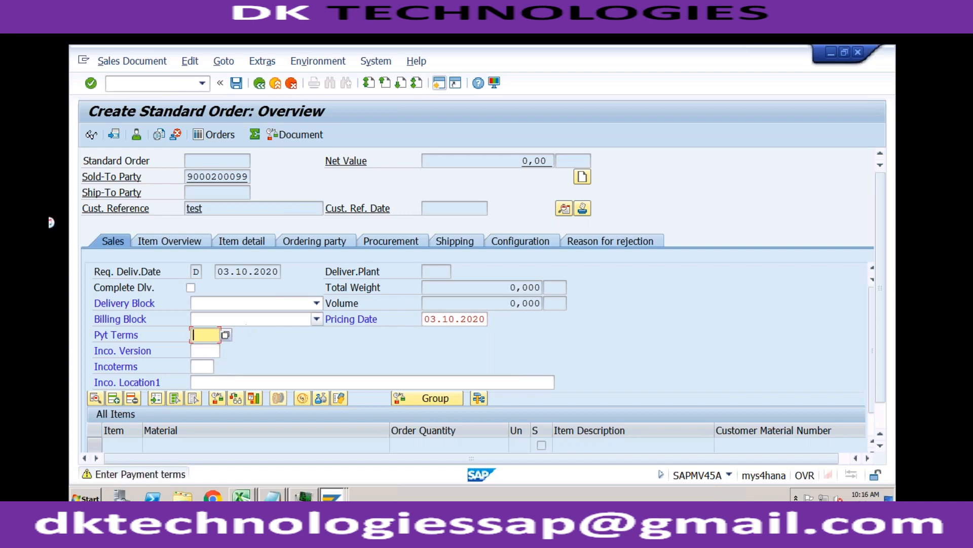
{"action": "left_click", "coordinate": [239, 209]}
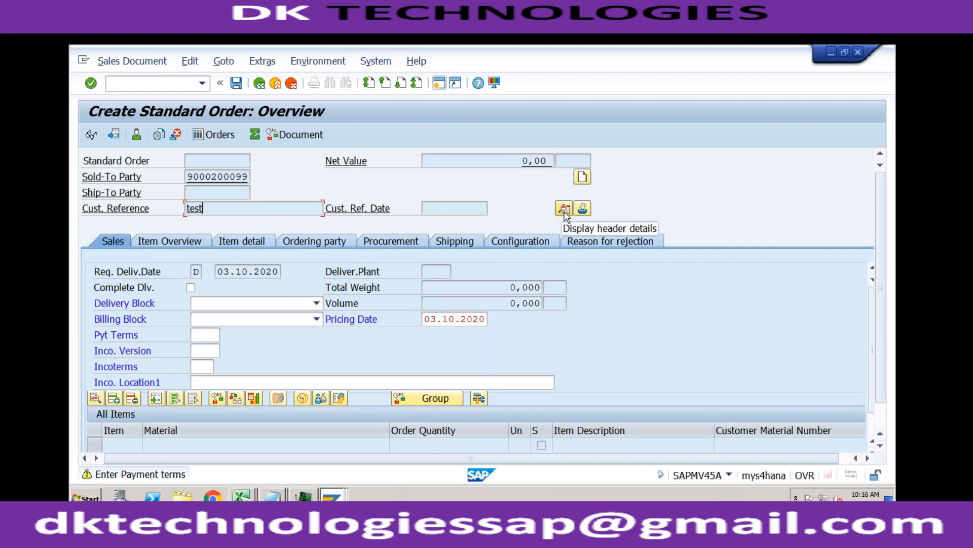
Open the standard order's header details, check the pricing procedure determined there, and return to the order overview.
{"action": "key", "text": "Return"}
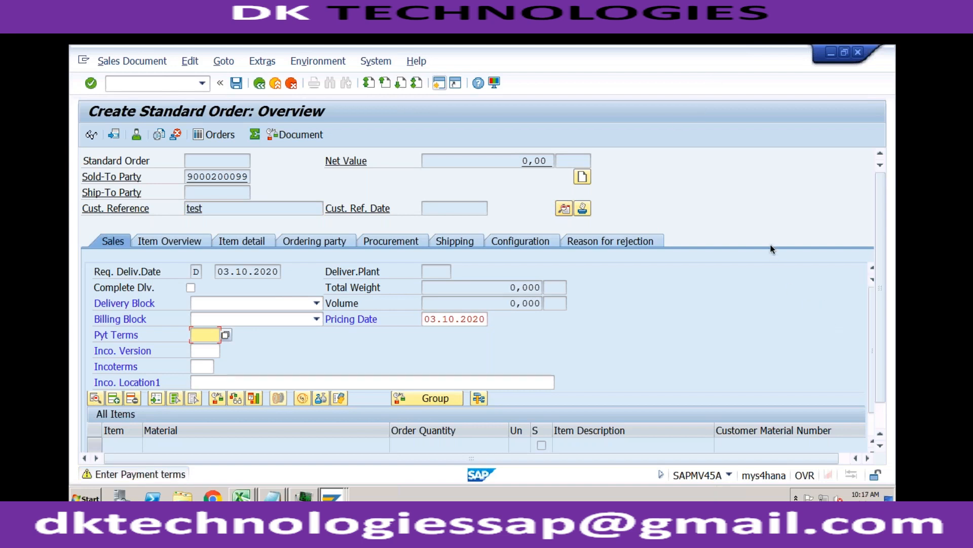
{"action": "key", "text": "F8"}
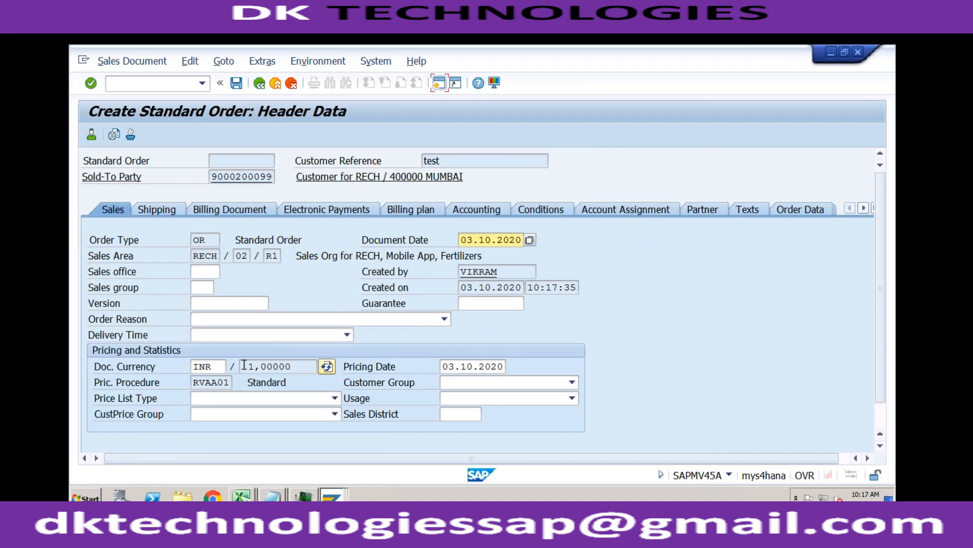
{"action": "left_click_drag", "start_coordinate": [194, 381], "coordinate": [231, 382]}
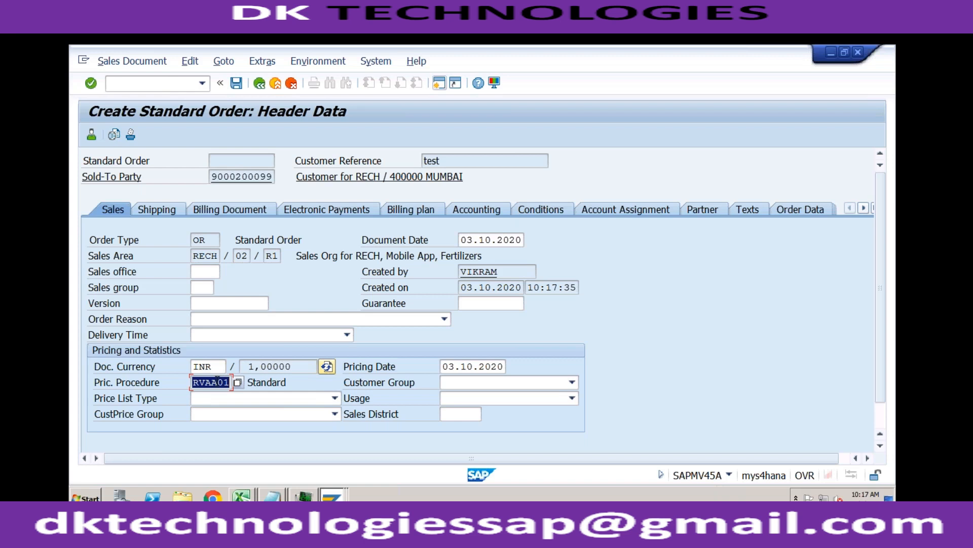
{"action": "left_click", "coordinate": [217, 381]}
{"action": "left_click", "coordinate": [260, 84]}
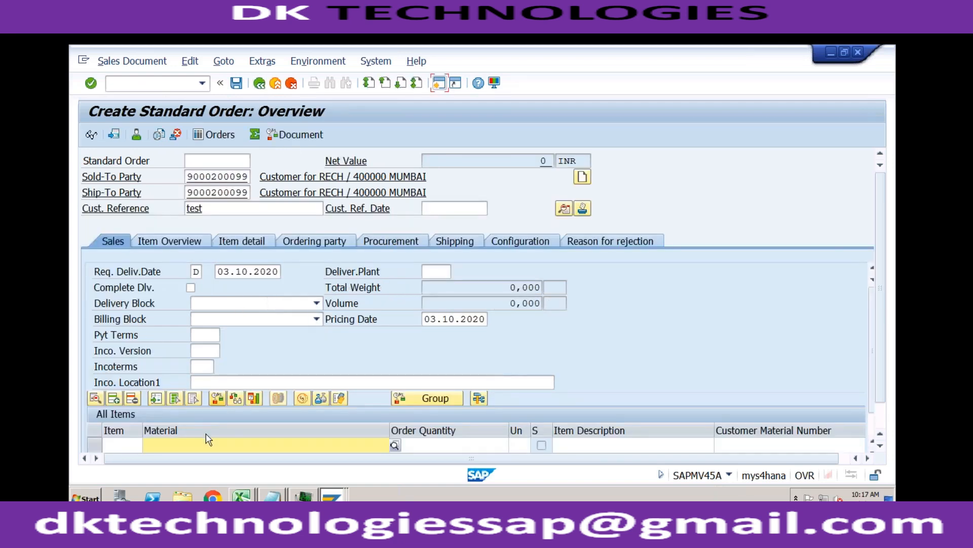
Enter material TRADING_GOODS with an order quantity of 10 as the first order item.
{"action": "left_click", "coordinate": [206, 444]}
{"action": "key", "text": "Down"}
{"action": "key", "text": "Down"}
{"action": "key", "text": "Down"}
{"action": "key", "text": "Down"}
{"action": "key", "text": "Down"}
{"action": "key", "text": "Down"}
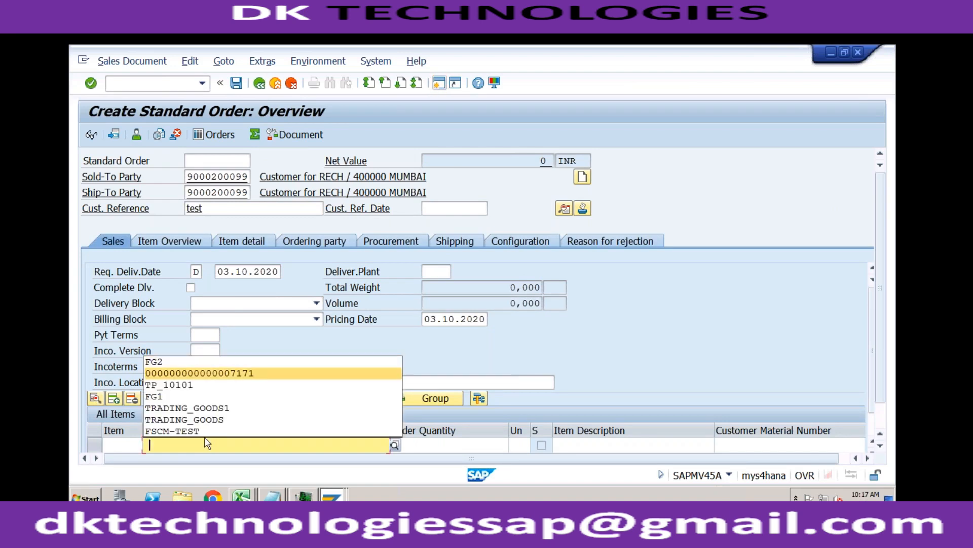
{"action": "key", "text": "Return"}
{"action": "type", "text": "1"}
{"action": "key", "text": "Down"}
{"action": "key", "text": "Return"}
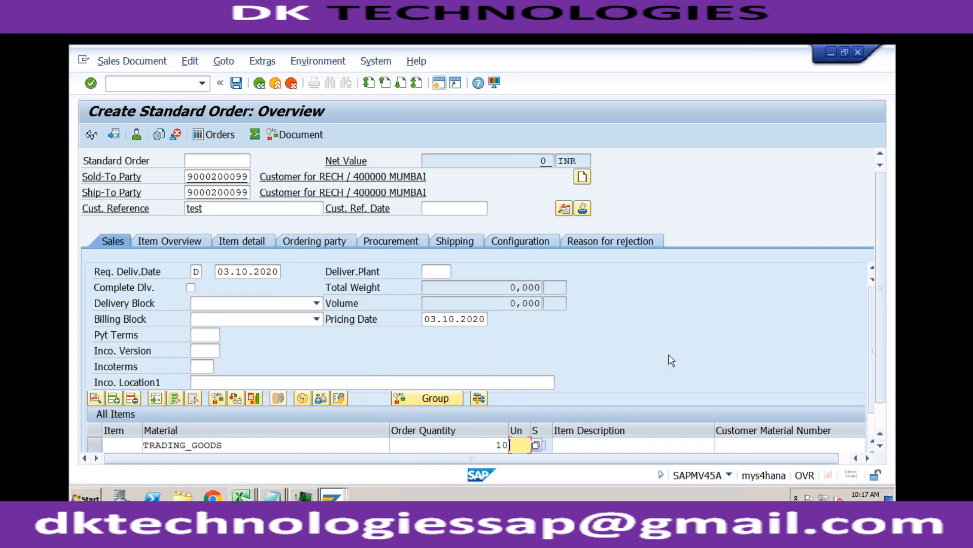
Assign plant RC01 to the TRADING_GOODS item and confirm the entry.
{"action": "left_click", "coordinate": [674, 446]}
{"action": "key", "text": "Tab"}
{"action": "key", "text": "Tab"}
{"action": "key", "text": "Tab"}
{"action": "key", "text": "Tab"}
{"action": "key", "text": "Tab"}
{"action": "key", "text": "Tab"}
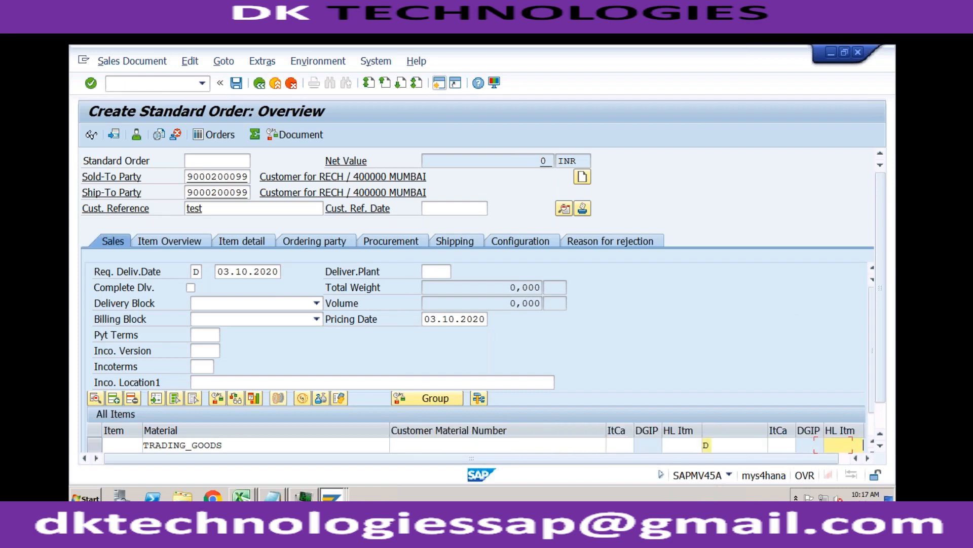
{"action": "type", "text": "RC01"}
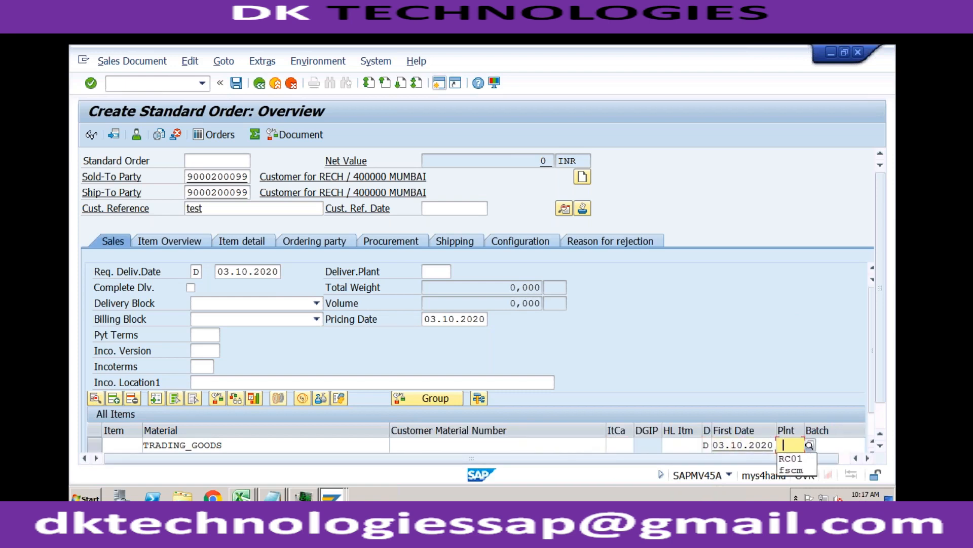
{"action": "key", "text": "Return"}
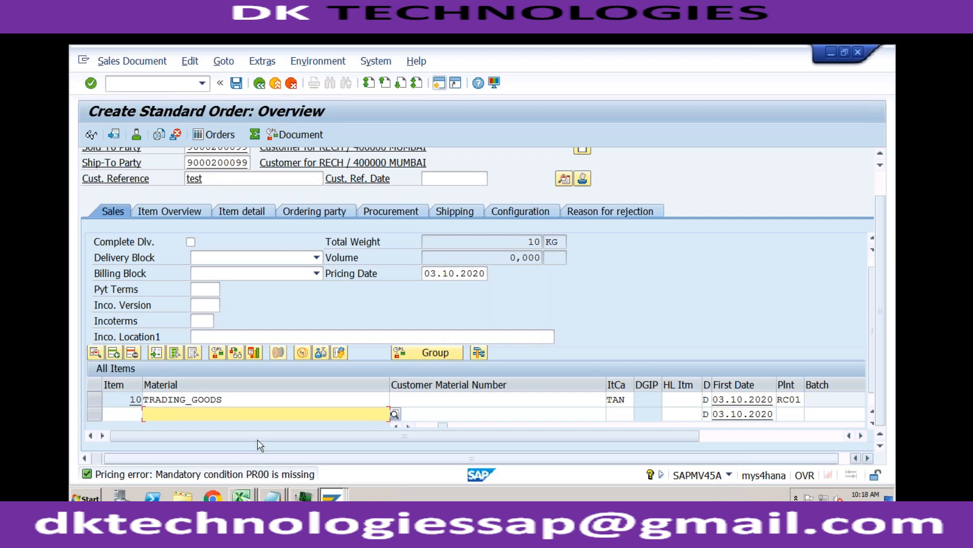
Open the conditions of the TRADING_GOODS item and go through its pricing elements to the first empty condition row.
{"action": "double_click", "coordinate": [234, 400]}
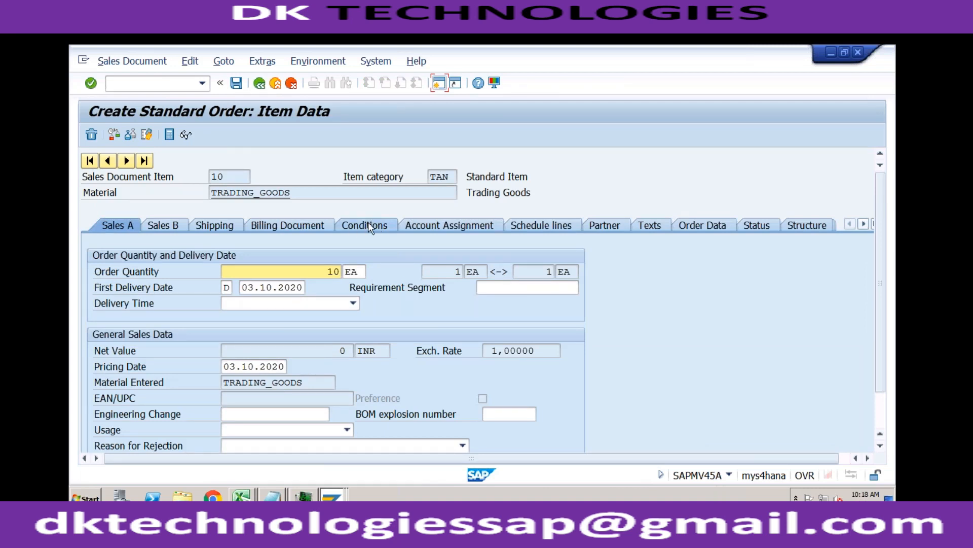
{"action": "left_click", "coordinate": [369, 223]}
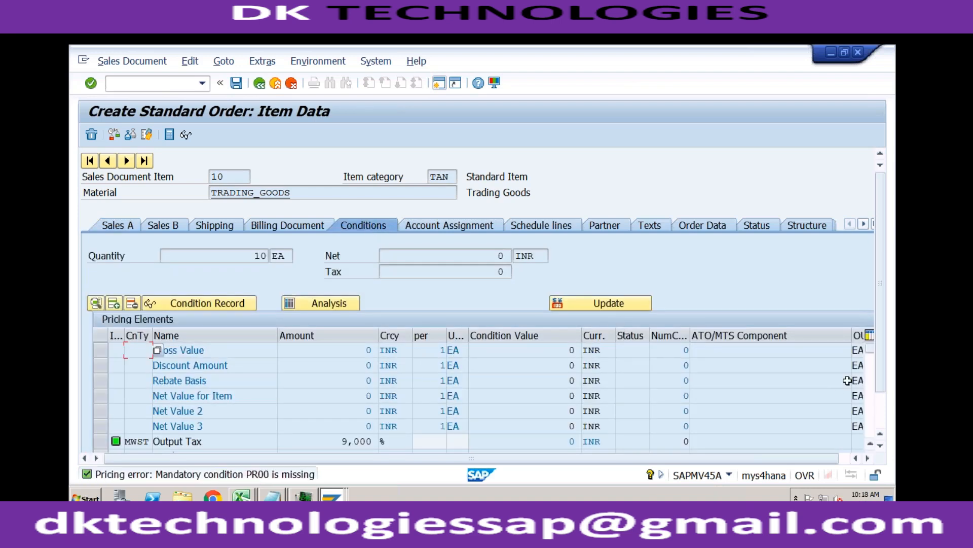
{"action": "scroll", "coordinate": [867, 405], "scroll_direction": "down", "scroll_amount": 1}
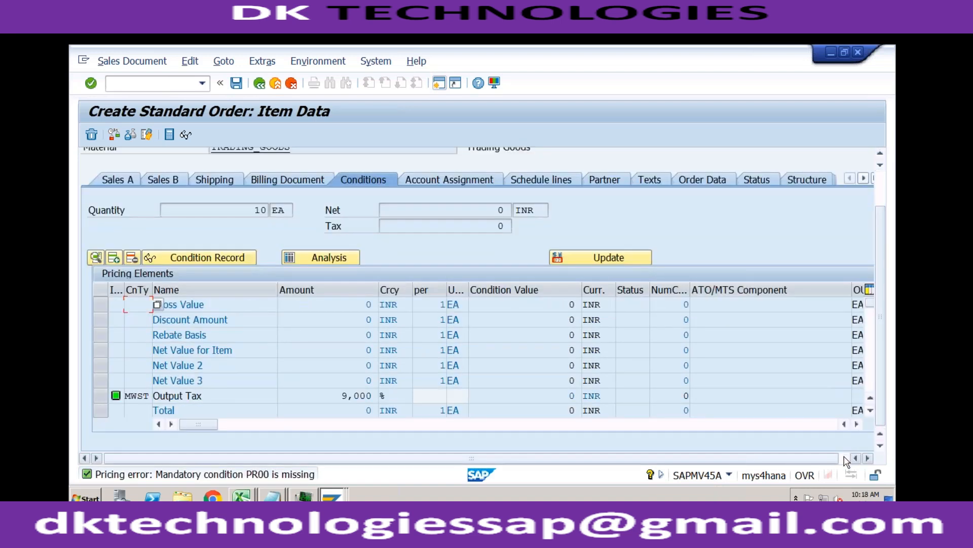
{"action": "left_click", "coordinate": [847, 458]}
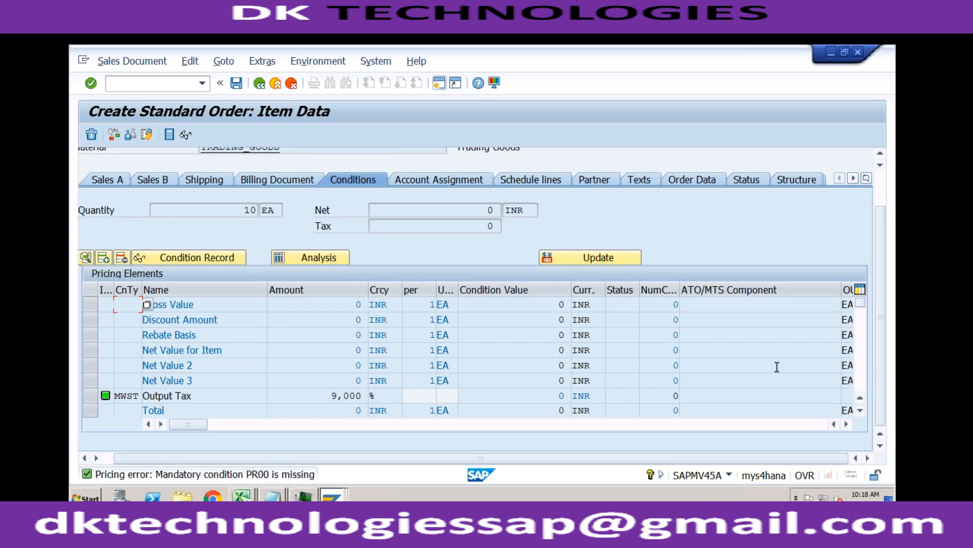
{"action": "left_click", "coordinate": [210, 396]}
{"action": "key", "text": "Return"}
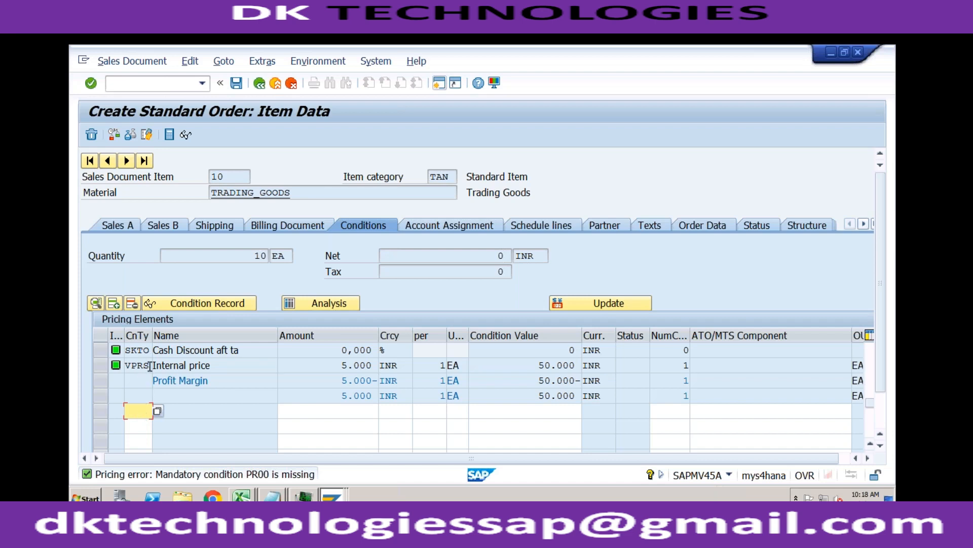
Add condition type PR00 with an amount of 10.000 INR to the item's pricing elements.
{"action": "type", "text": "PR00"}
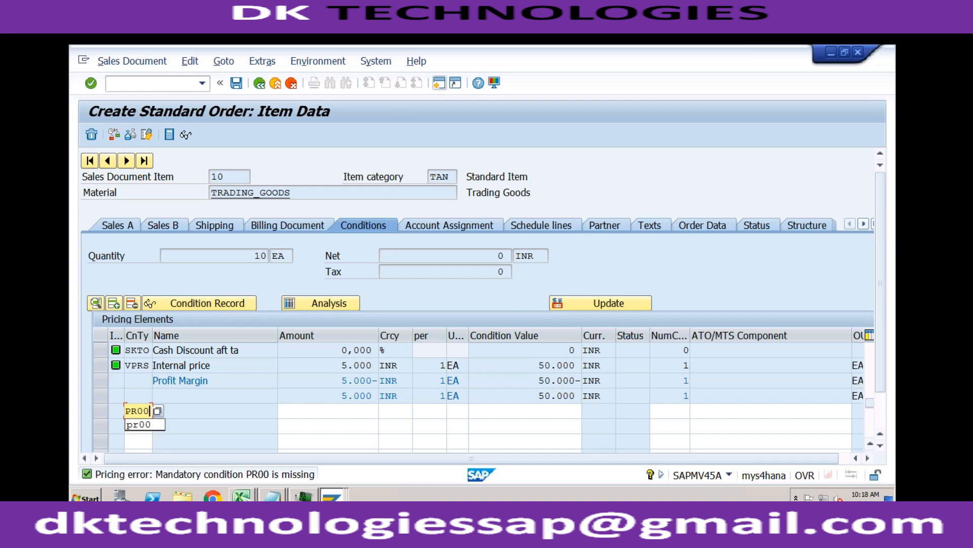
{"action": "key", "text": "Tab"}
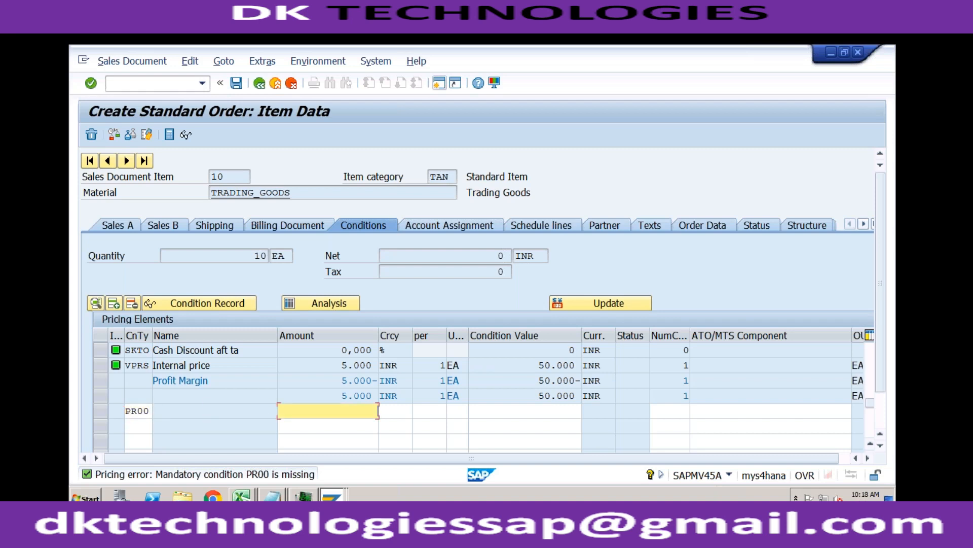
{"action": "type", "text": "1"}
{"action": "key", "text": "Down"}
{"action": "key", "text": "Down"}
{"action": "key", "text": "Return"}
{"action": "key", "text": "Return"}
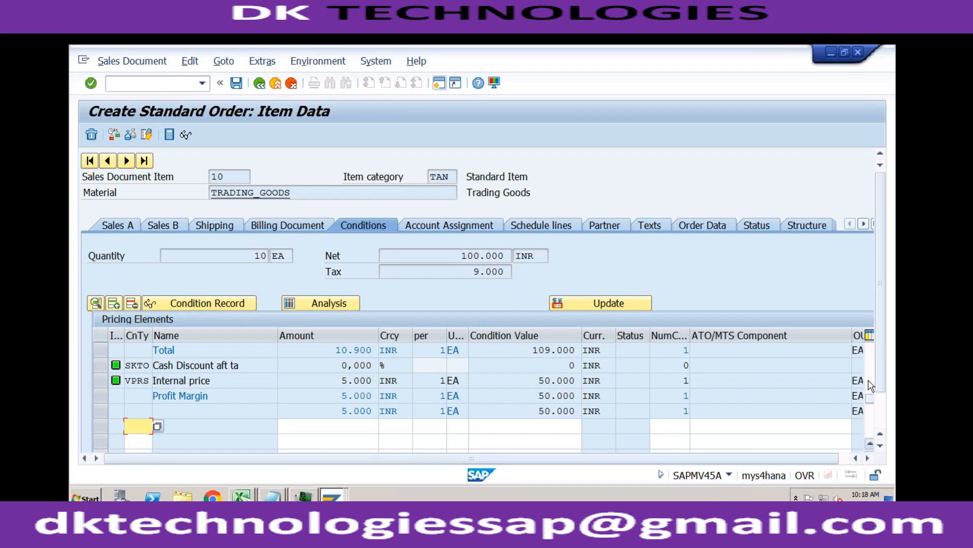
Review the item's PR00 price, net value, tax amount, output tax rate and remaining pricing elements.
{"action": "scroll", "coordinate": [870, 381], "scroll_direction": "up", "scroll_amount": 5}
{"action": "left_click_drag", "start_coordinate": [329, 348], "coordinate": [374, 349]}
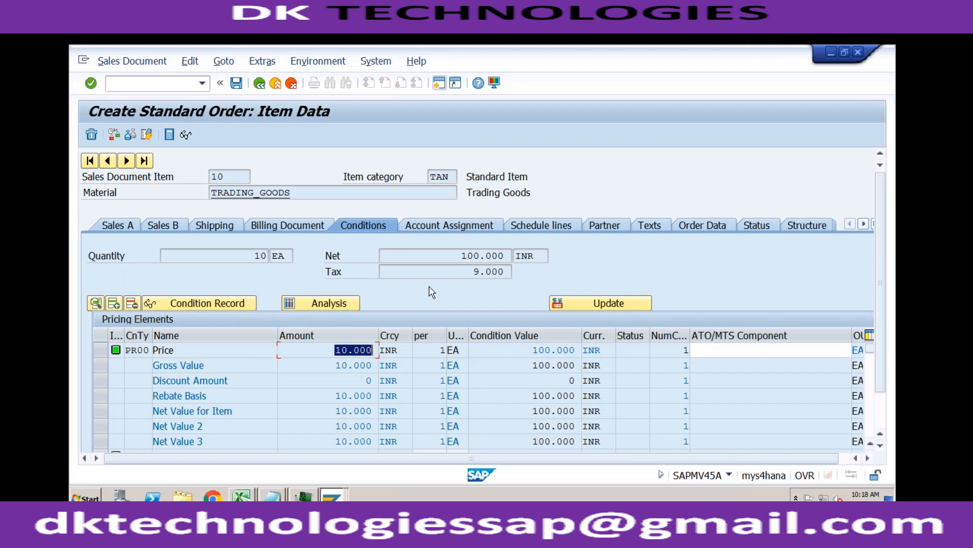
{"action": "left_click_drag", "start_coordinate": [460, 255], "coordinate": [507, 272]}
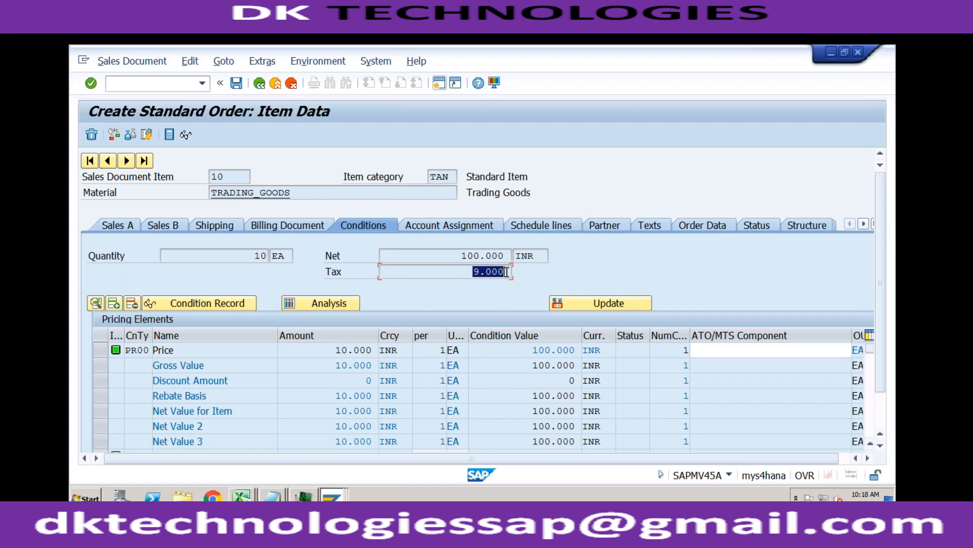
{"action": "left_click", "coordinate": [883, 416]}
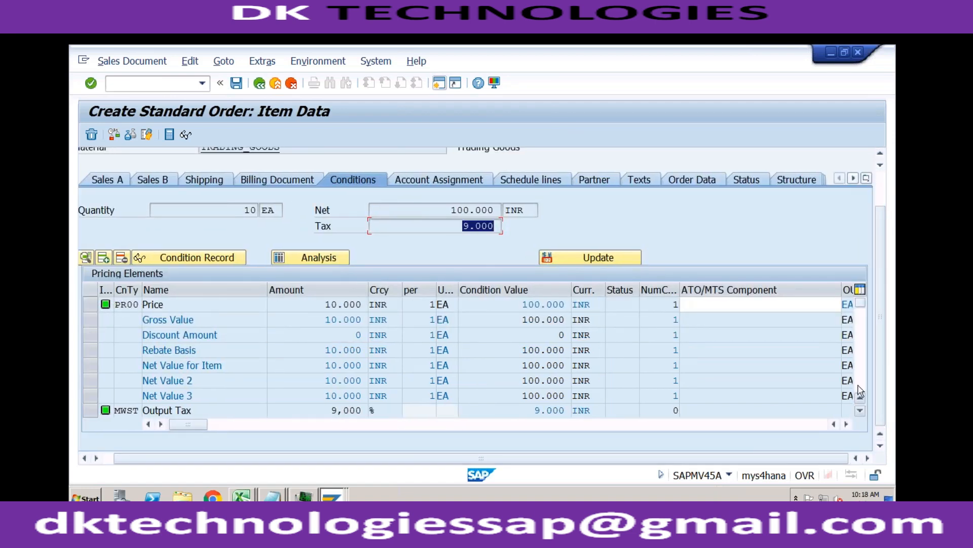
{"action": "left_click", "coordinate": [870, 386]}
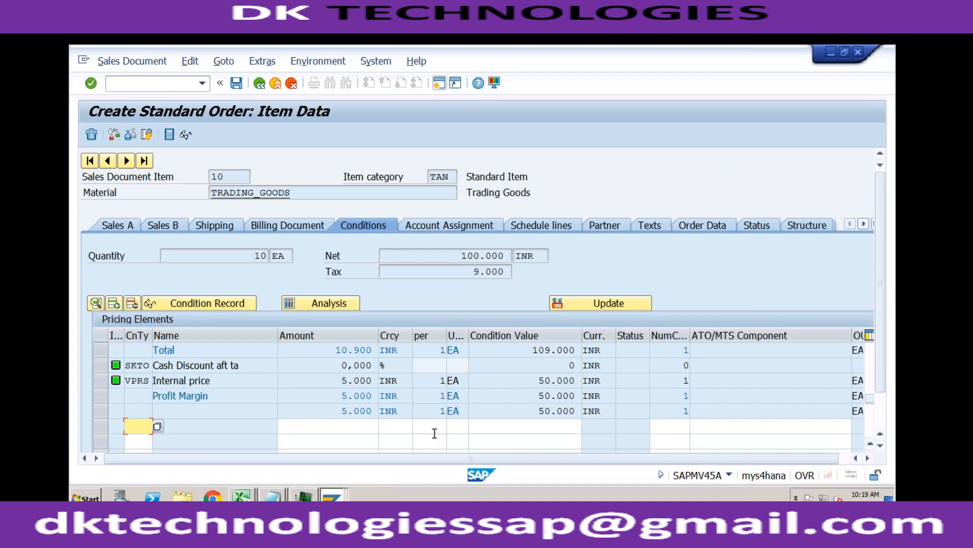
{"action": "left_click", "coordinate": [870, 443]}
{"action": "left_click_drag", "start_coordinate": [339, 350], "coordinate": [373, 350]}
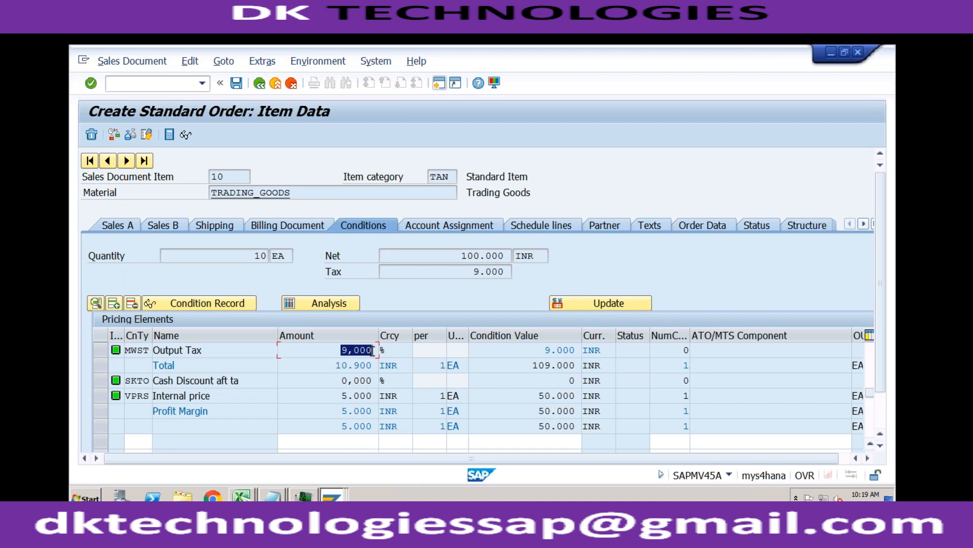
{"action": "left_click", "coordinate": [147, 380]}
{"action": "left_click", "coordinate": [870, 375]}
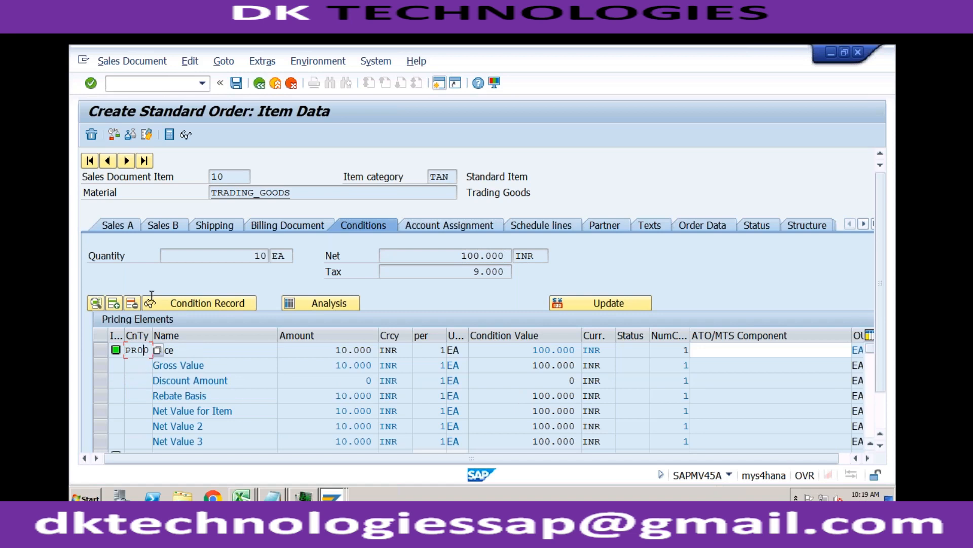
Return to the order overview and recheck the pricing procedure in the header details.
{"action": "left_click", "coordinate": [260, 87]}
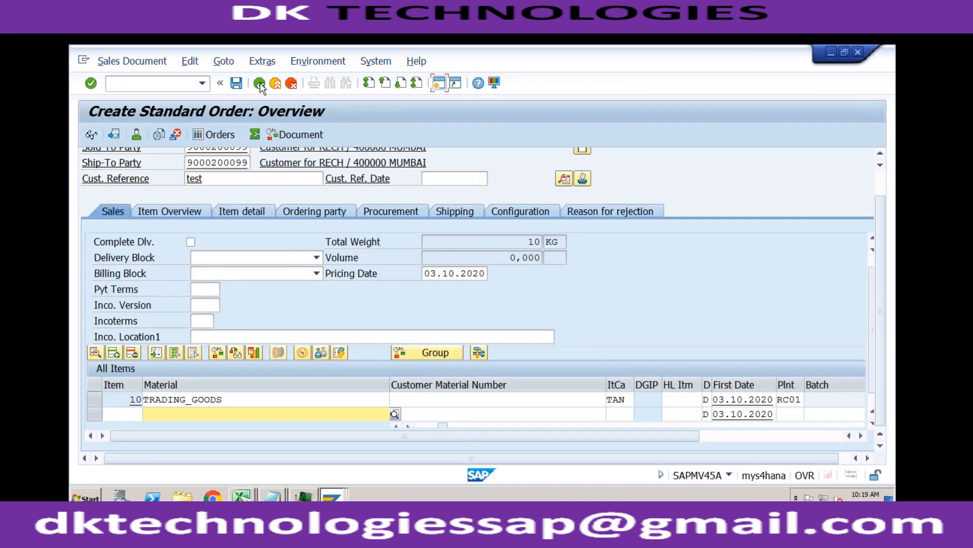
{"action": "left_click", "coordinate": [564, 179]}
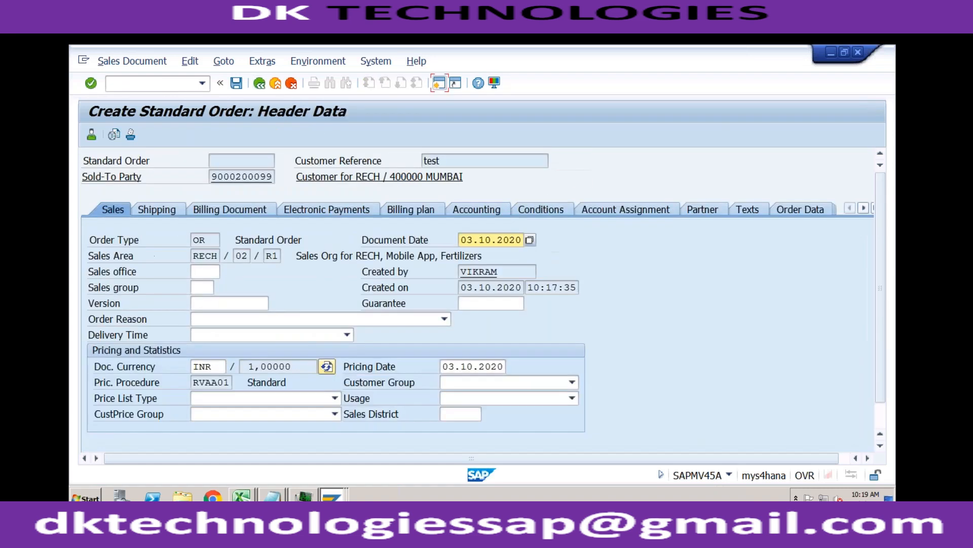
{"action": "left_click_drag", "start_coordinate": [195, 383], "coordinate": [229, 381]}
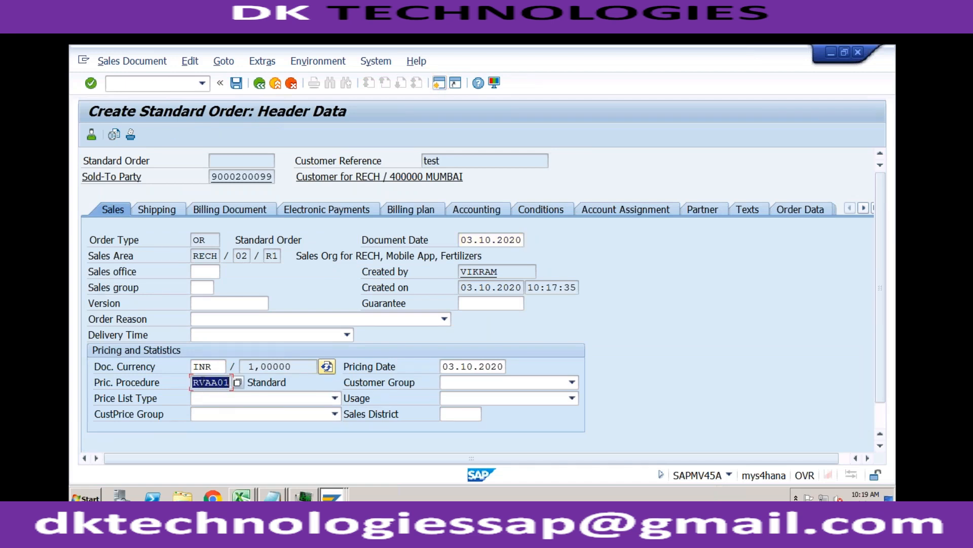
Switch to the SAP Easy Access session, run transaction spro and display the SAP Customizing Implementation Guide.
{"action": "left_click", "coordinate": [332, 495]}
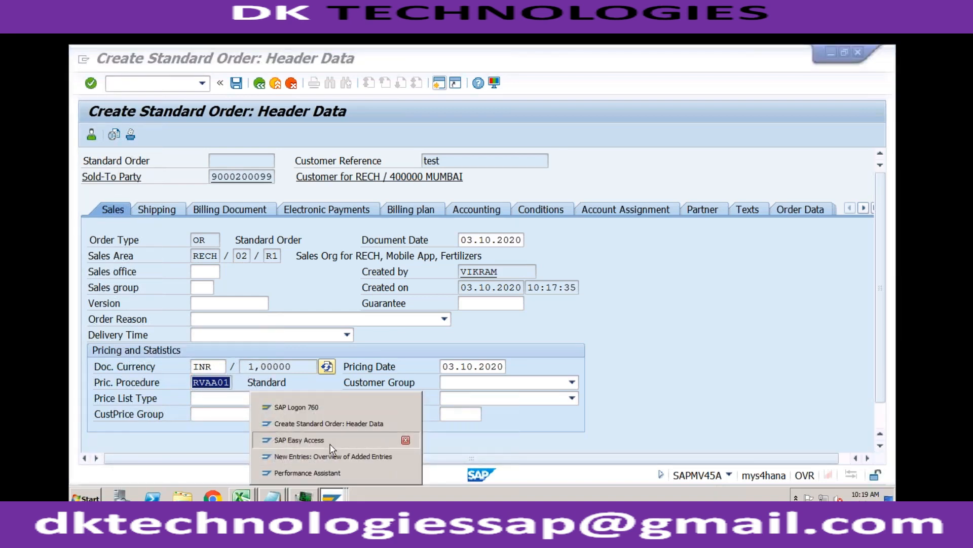
{"action": "left_click", "coordinate": [325, 439]}
{"action": "type", "text": "spro"}
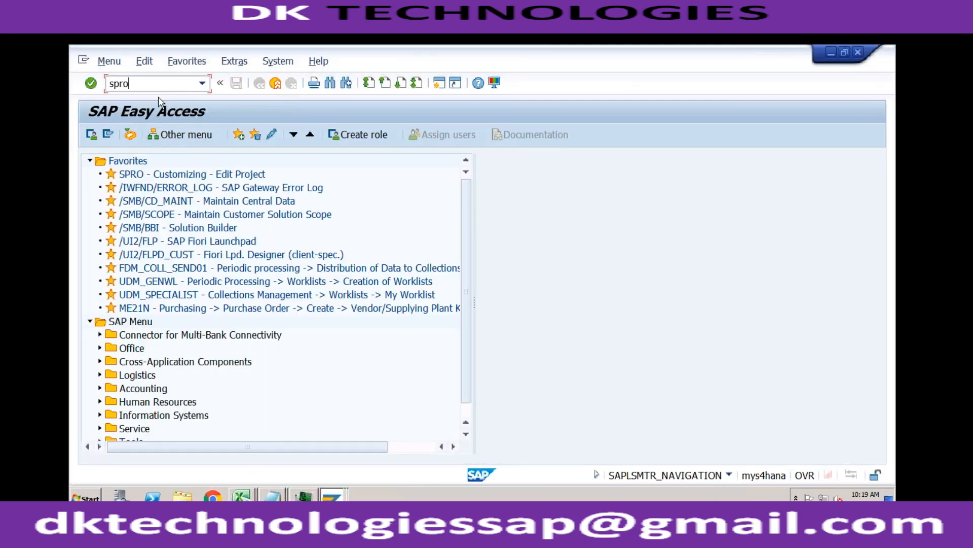
{"action": "key", "text": "Return"}
{"action": "left_click", "coordinate": [131, 134]}
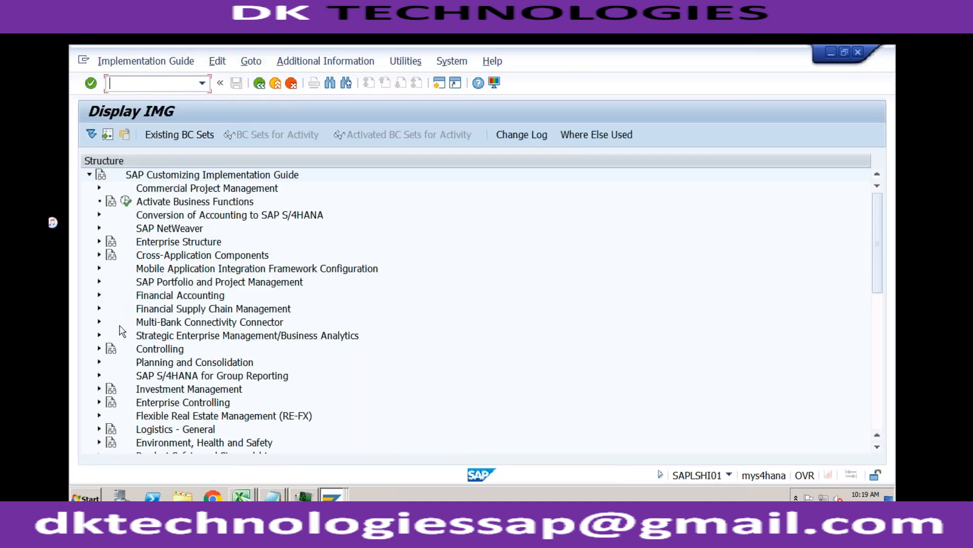
Under Sales and Distribution, Basic Functions, Pricing, Pricing Control, open the activity selection for Define And Assign Pricing Procedures.
{"action": "left_click", "coordinate": [876, 364]}
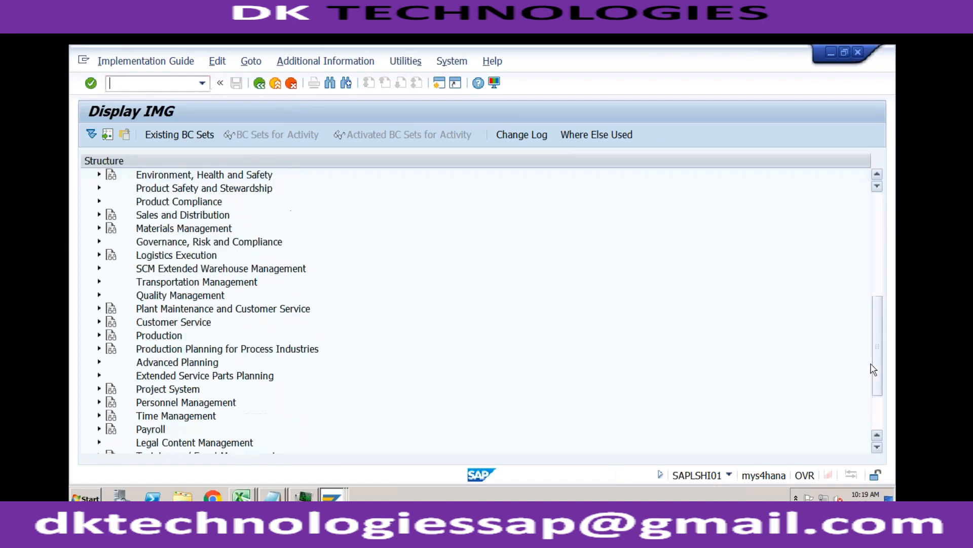
{"action": "left_click", "coordinate": [100, 215]}
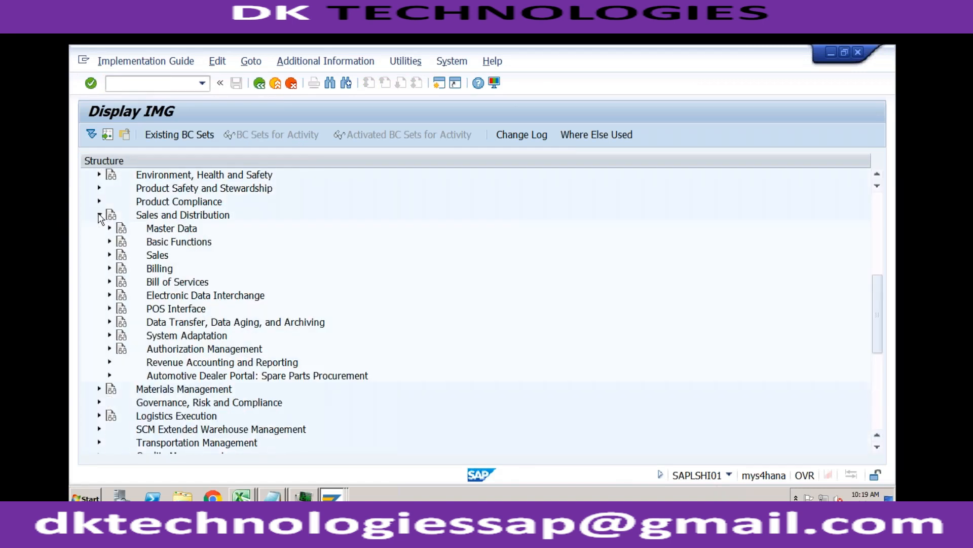
{"action": "left_click", "coordinate": [109, 241]}
{"action": "left_click", "coordinate": [120, 188]}
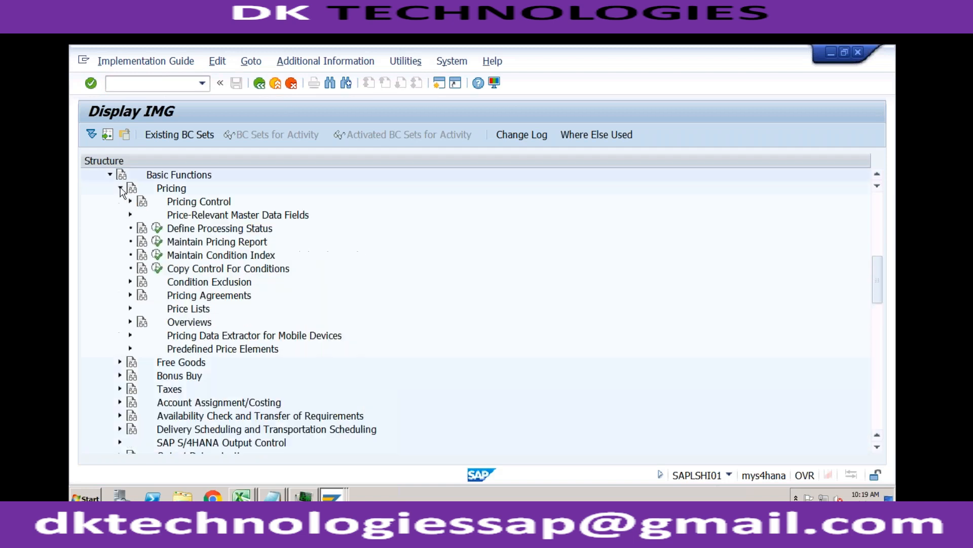
{"action": "left_click", "coordinate": [130, 201]}
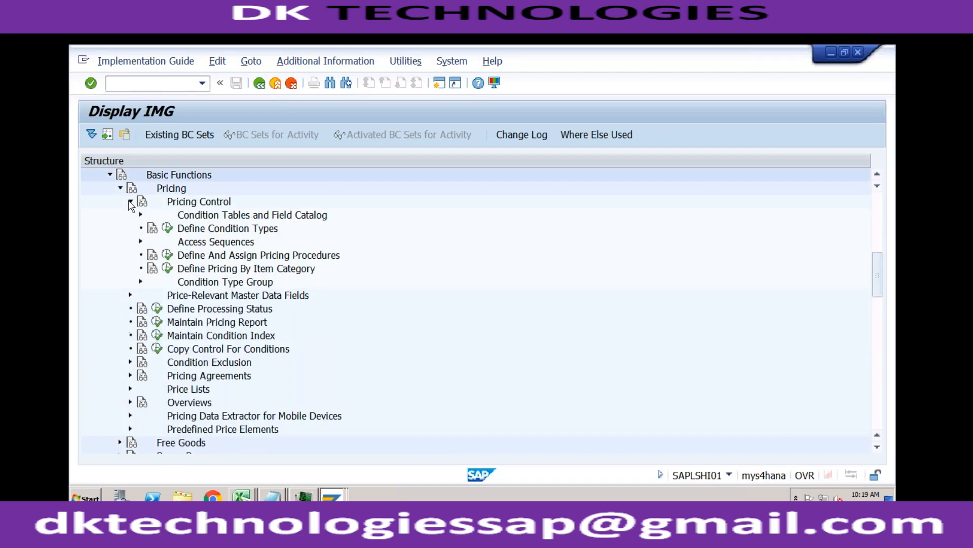
{"action": "left_click", "coordinate": [216, 256]}
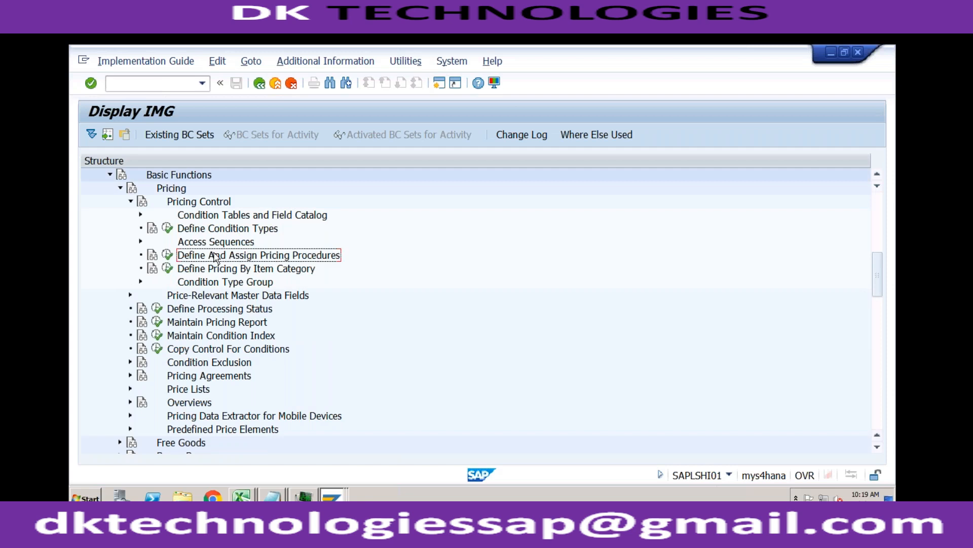
{"action": "left_click", "coordinate": [167, 255]}
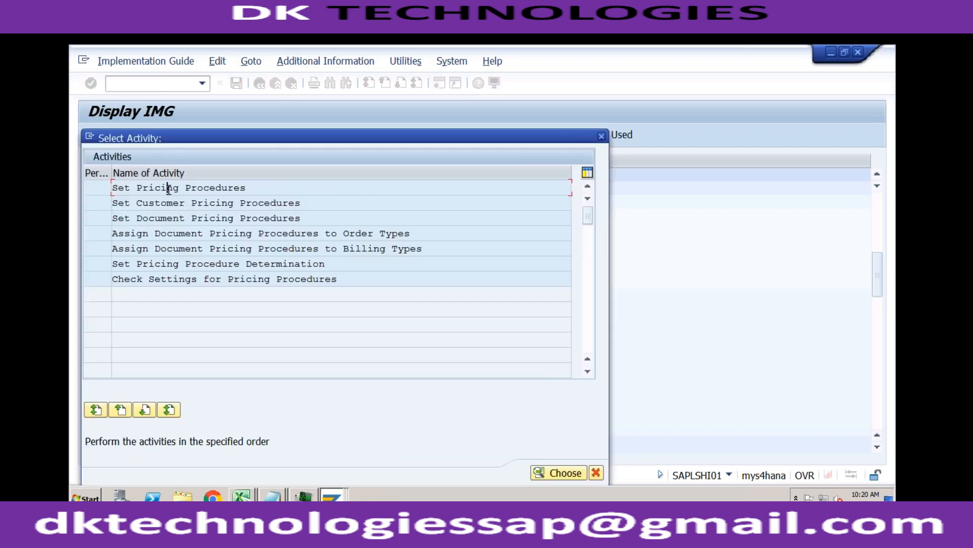
Open the Set Pricing Procedures activity, locate procedure RVAA01 and display its control data.
{"action": "double_click", "coordinate": [197, 189]}
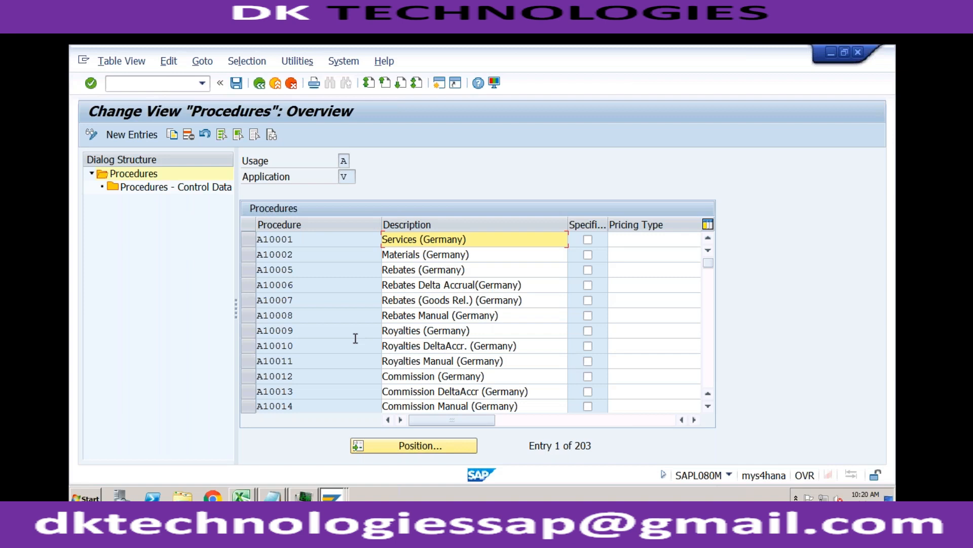
{"action": "left_click", "coordinate": [321, 259]}
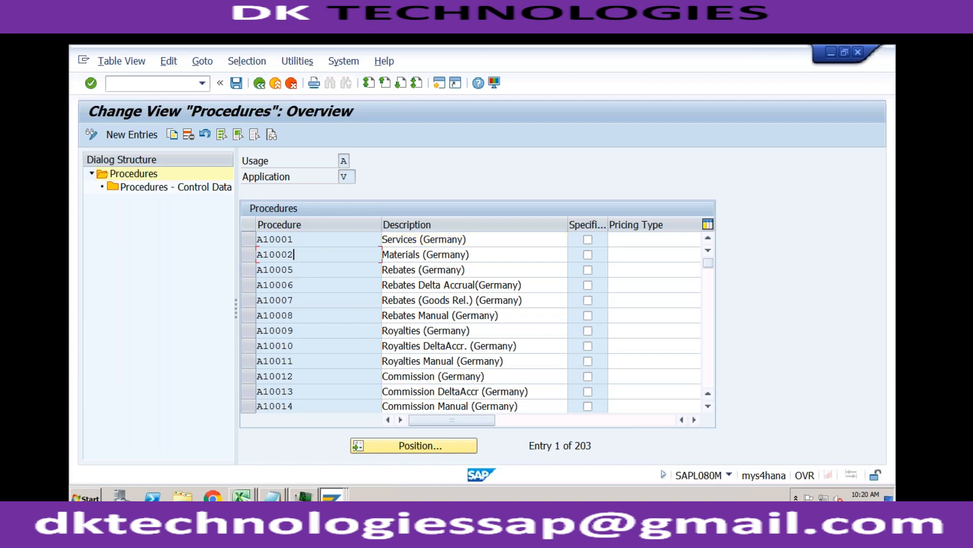
{"action": "left_click", "coordinate": [417, 446]}
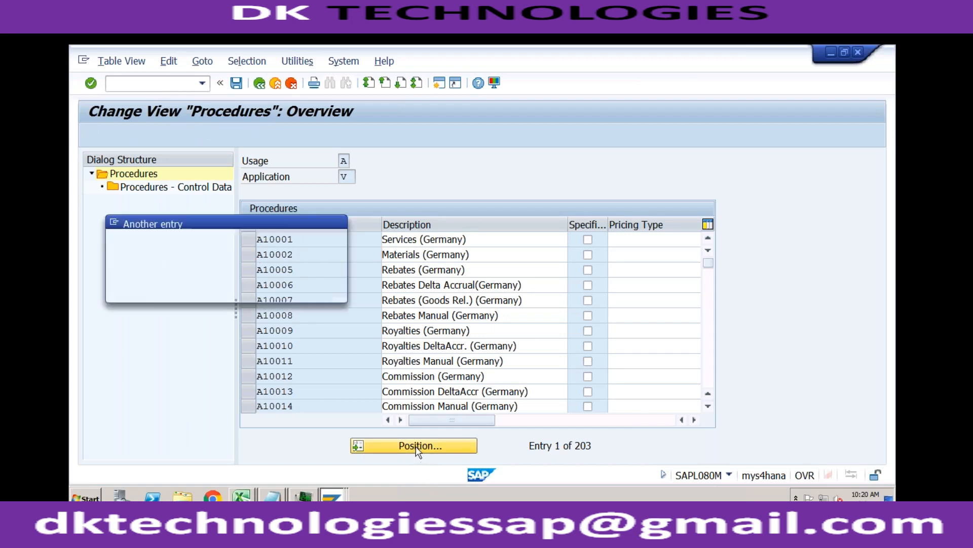
{"action": "type", "text": "rva"}
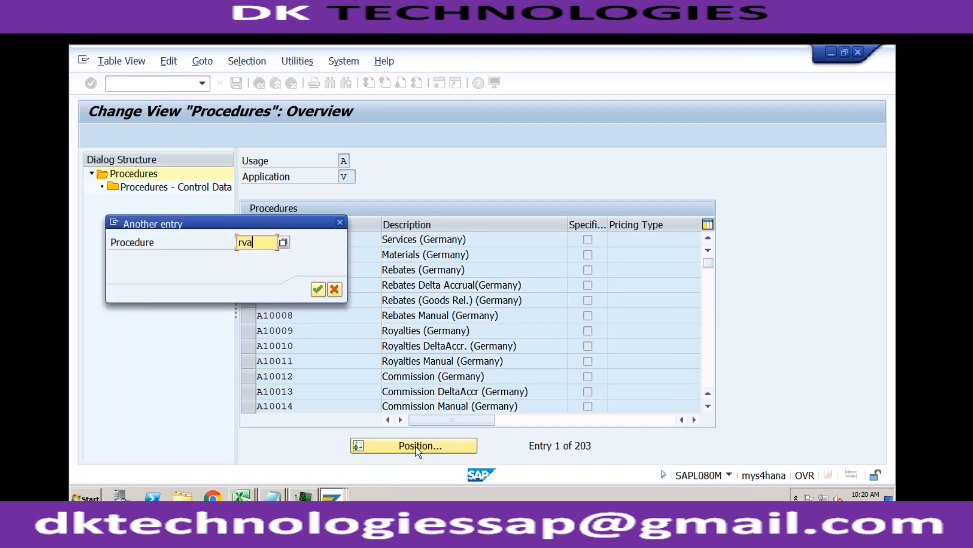
{"action": "type", "text": "a01"}
{"action": "key", "text": "Return"}
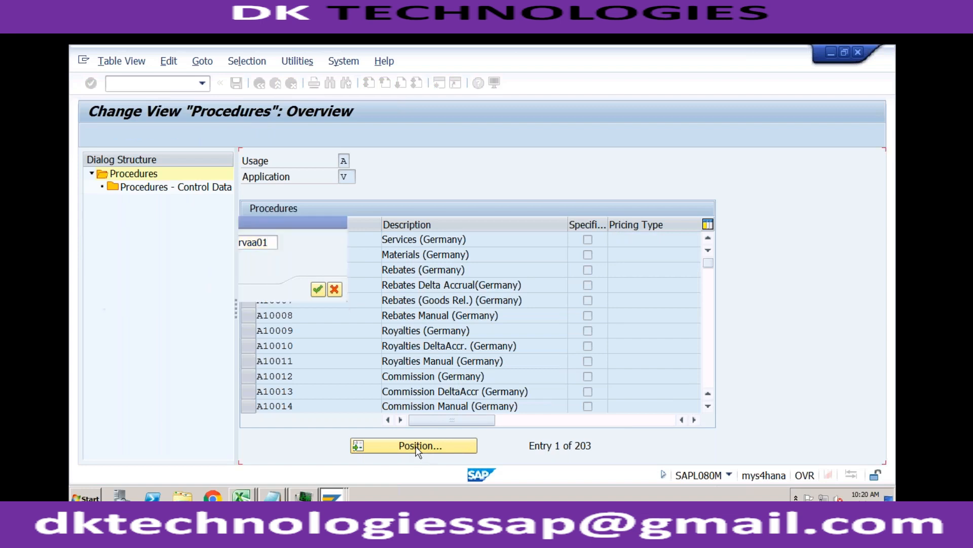
{"action": "left_click", "coordinate": [248, 239]}
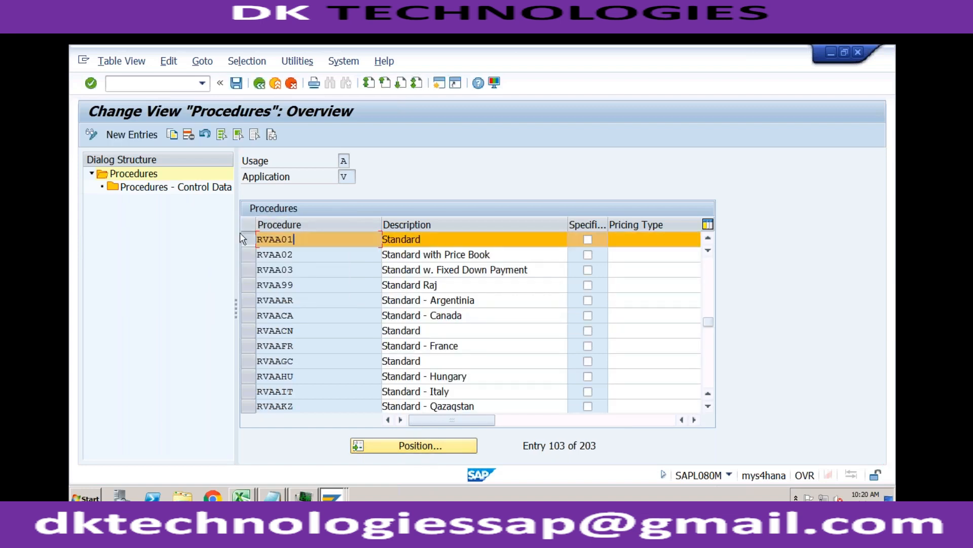
{"action": "double_click", "coordinate": [202, 189]}
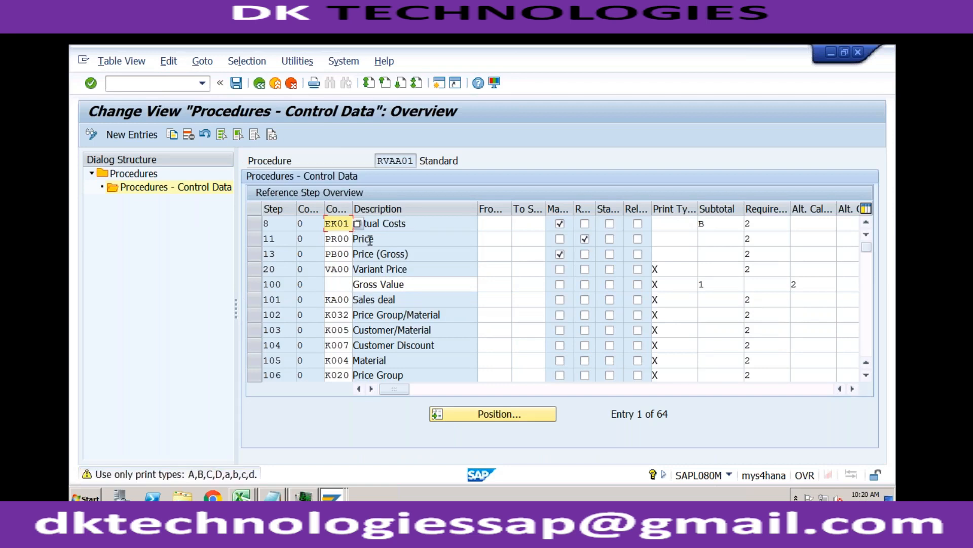
Examine the RVAA01 control data for the price, discount, freight and output tax condition types across the reference steps.
{"action": "left_click", "coordinate": [348, 237]}
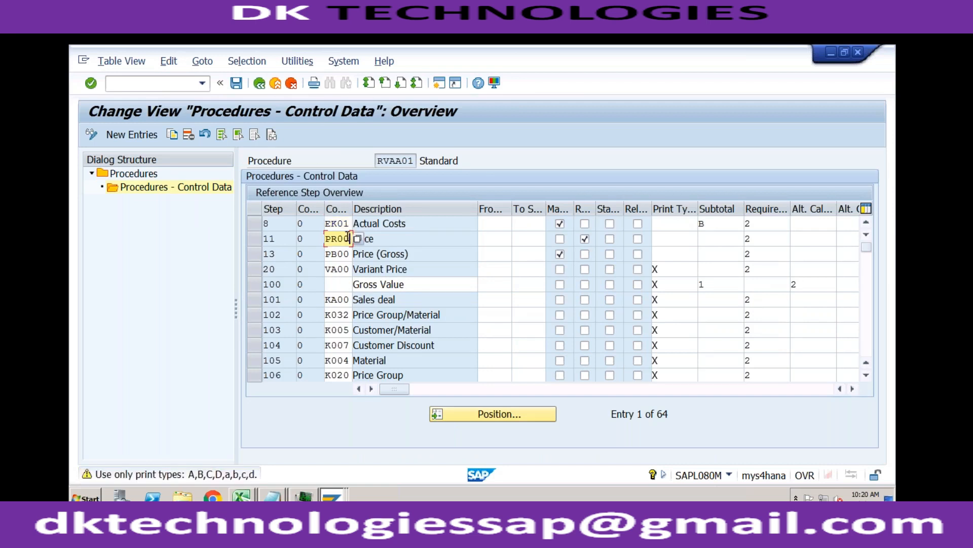
{"action": "left_click", "coordinate": [379, 237]}
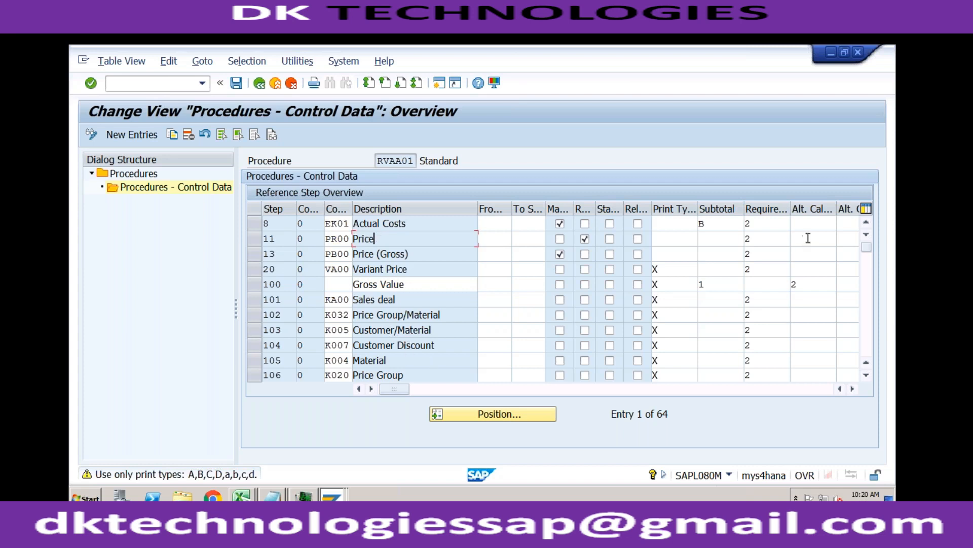
{"action": "left_click", "coordinate": [870, 280]}
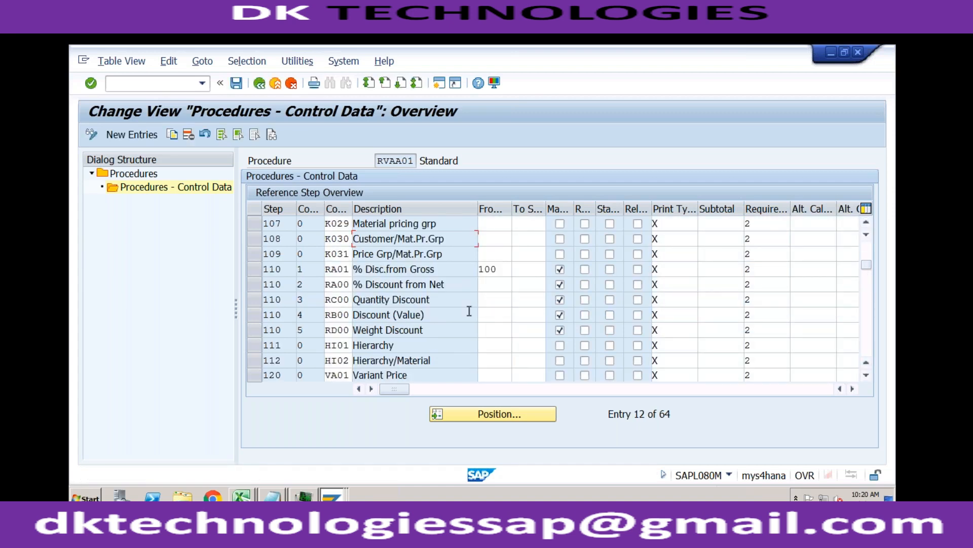
{"action": "left_click", "coordinate": [432, 300]}
{"action": "left_click", "coordinate": [432, 333]}
{"action": "scroll", "coordinate": [872, 318], "scroll_direction": "down", "scroll_amount": 5}
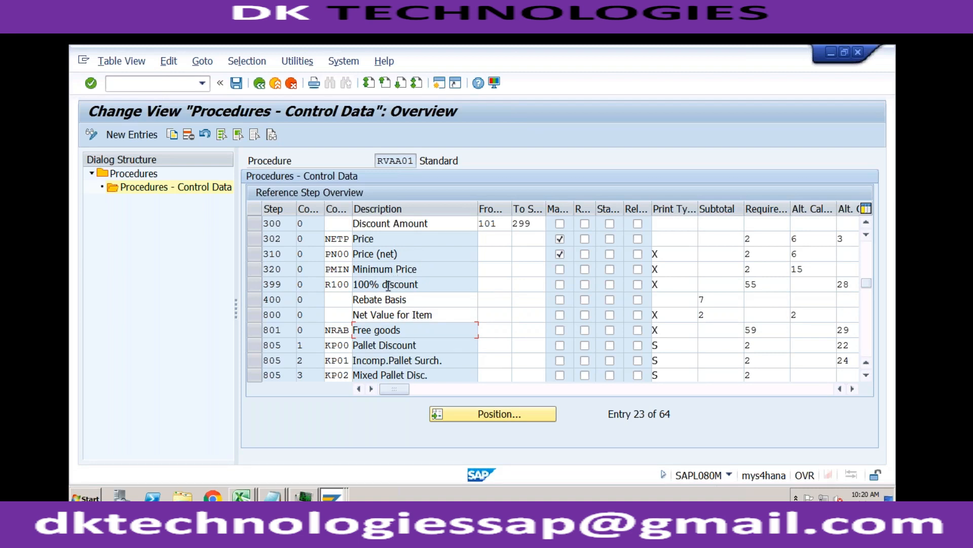
{"action": "left_click", "coordinate": [870, 325]}
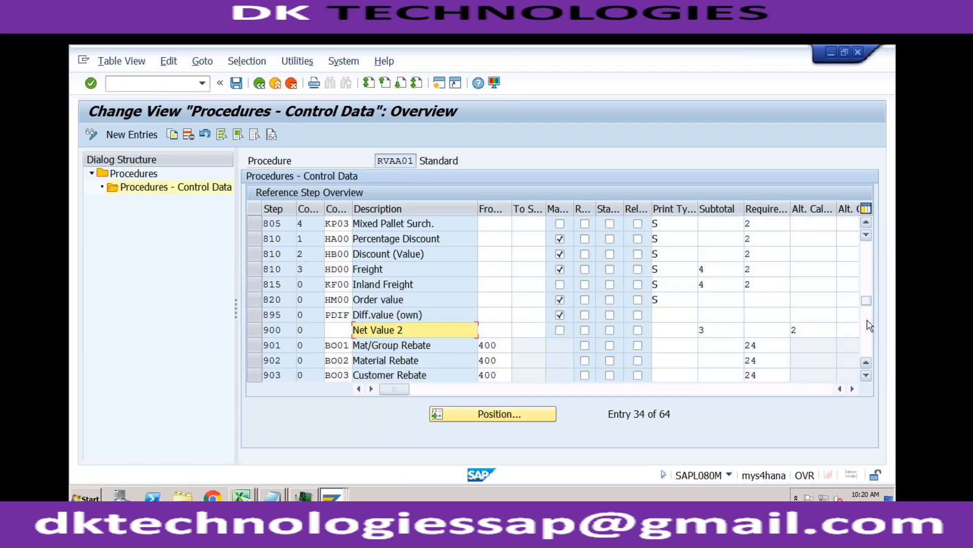
{"action": "left_click", "coordinate": [406, 272]}
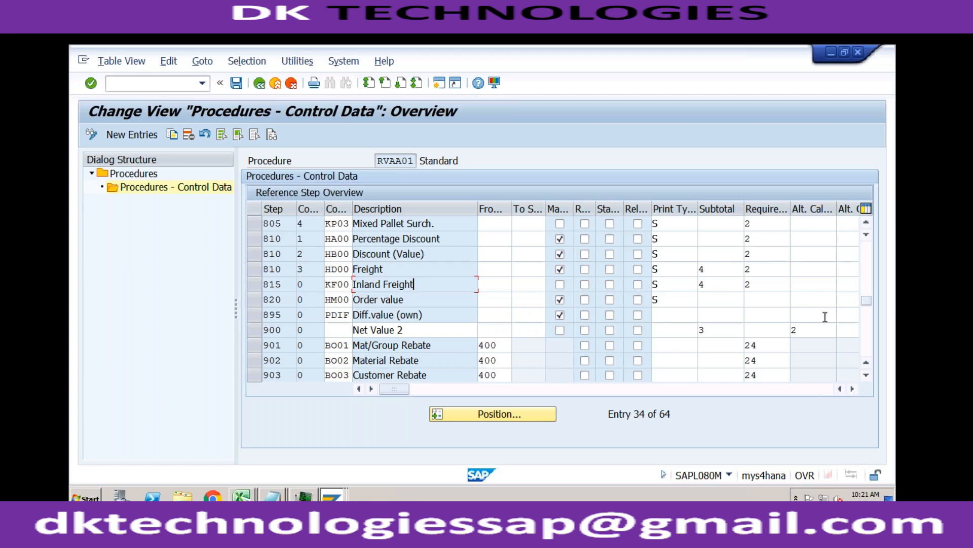
{"action": "left_click", "coordinate": [867, 332]}
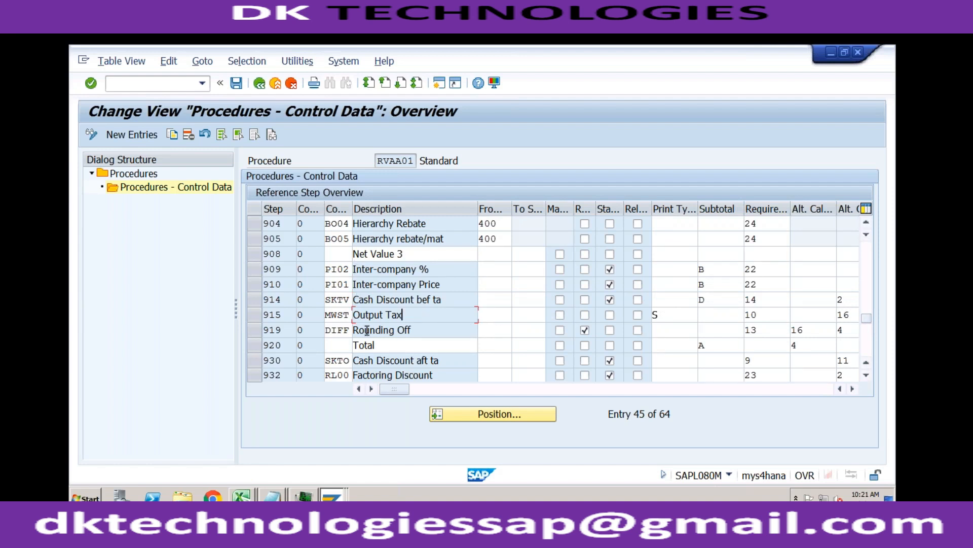
Switch to the Excel workbook Book2 and review the laptop's pricing elements, starting with Base Price.
{"action": "left_click", "coordinate": [243, 495]}
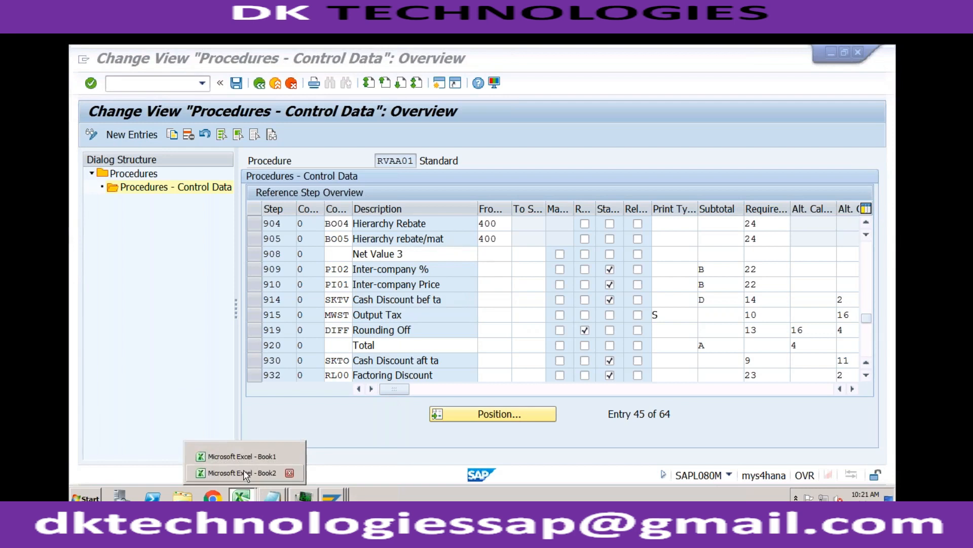
{"action": "left_click", "coordinate": [245, 472]}
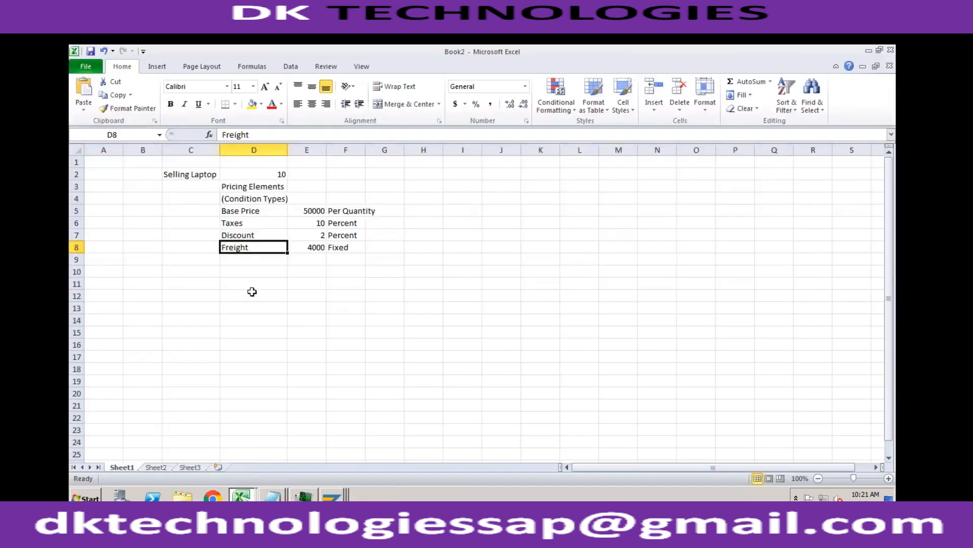
{"action": "left_click", "coordinate": [257, 210]}
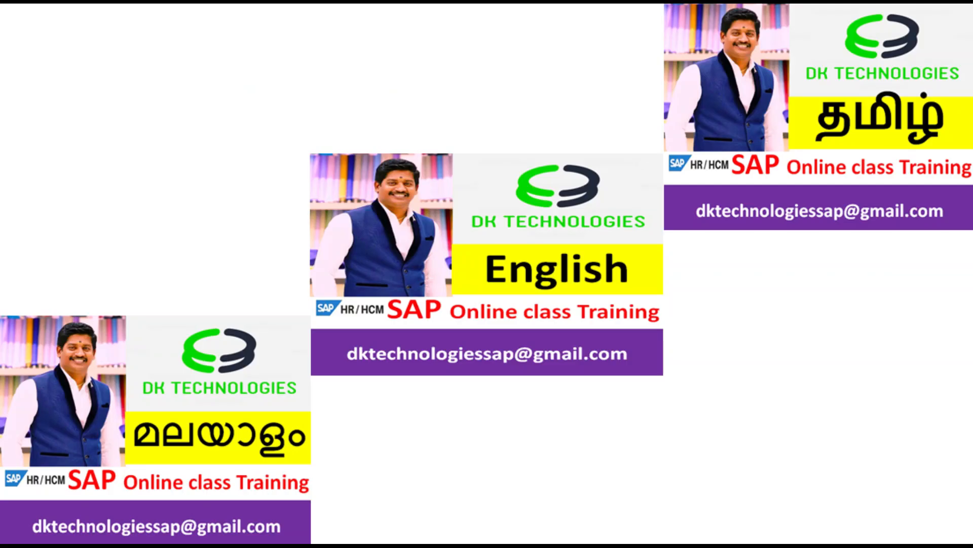